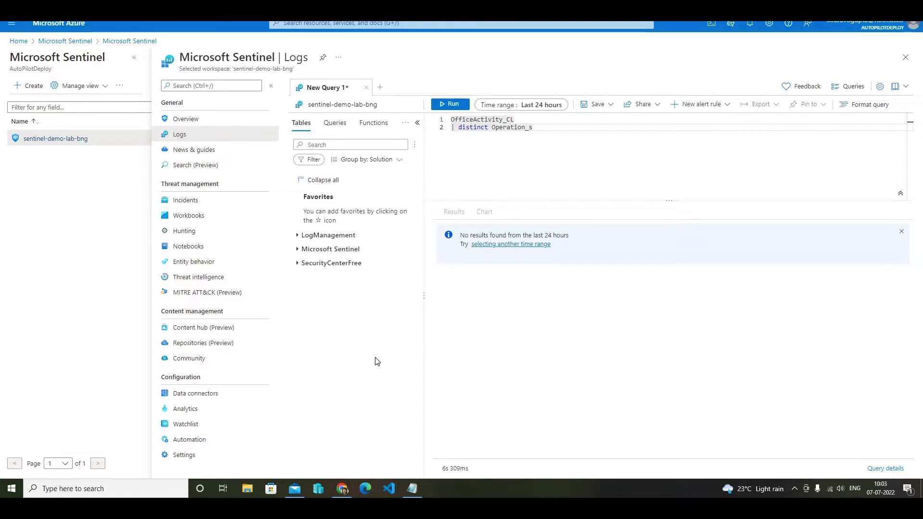
Step: Go to the workspace's Analytics page, discarding the unsaved query edits, and start creating a scheduled query rule
click(204, 414)
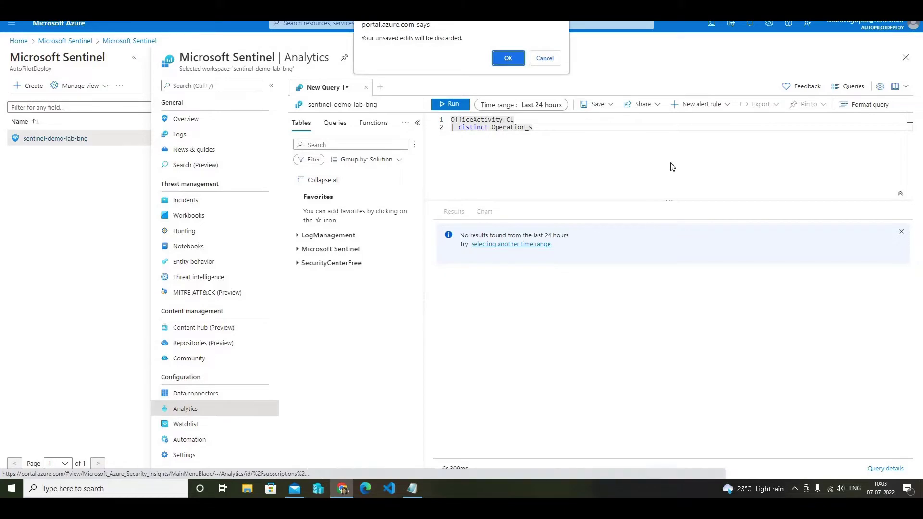
click(507, 58)
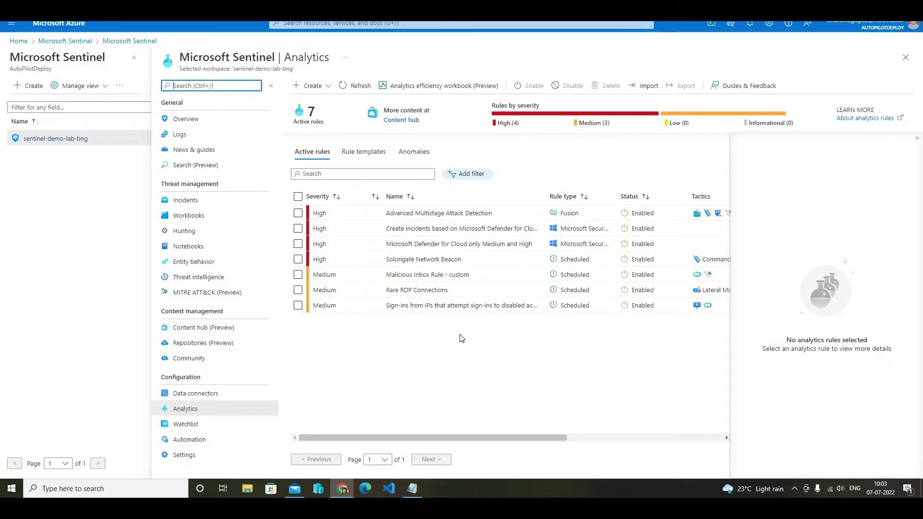
click(327, 88)
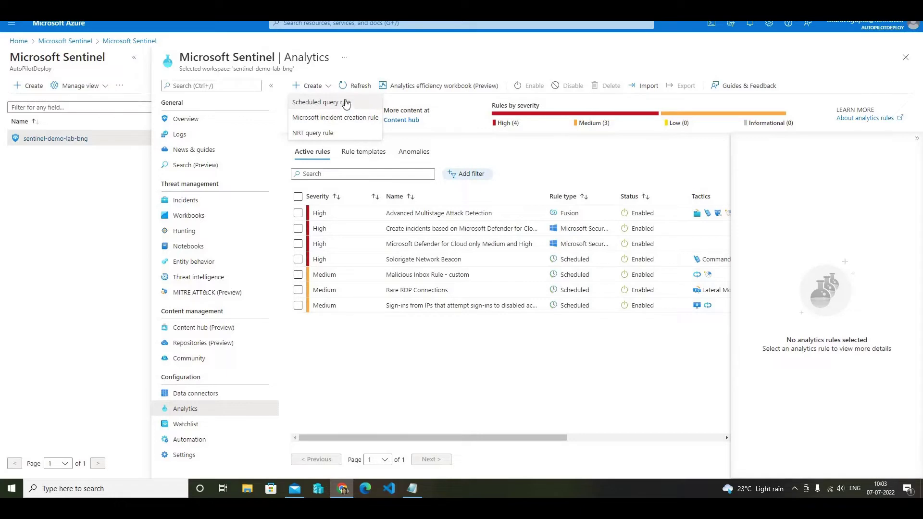
click(345, 102)
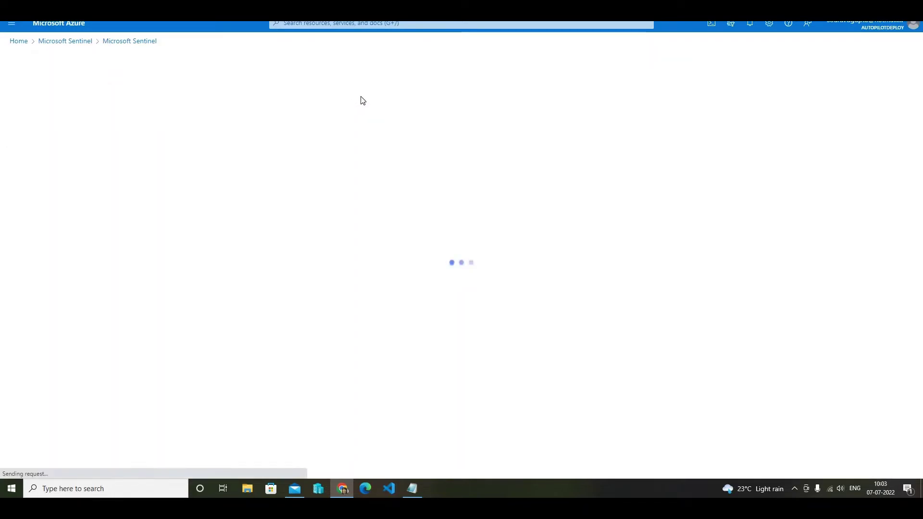
Step: Name the new analytics rule "Malicious Inbox Rule - custo,"
click(207, 163)
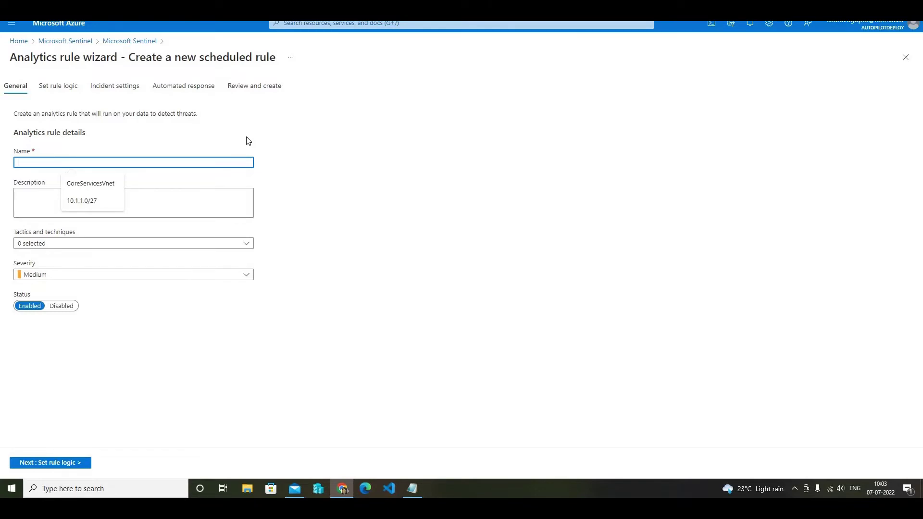
text(Ma)
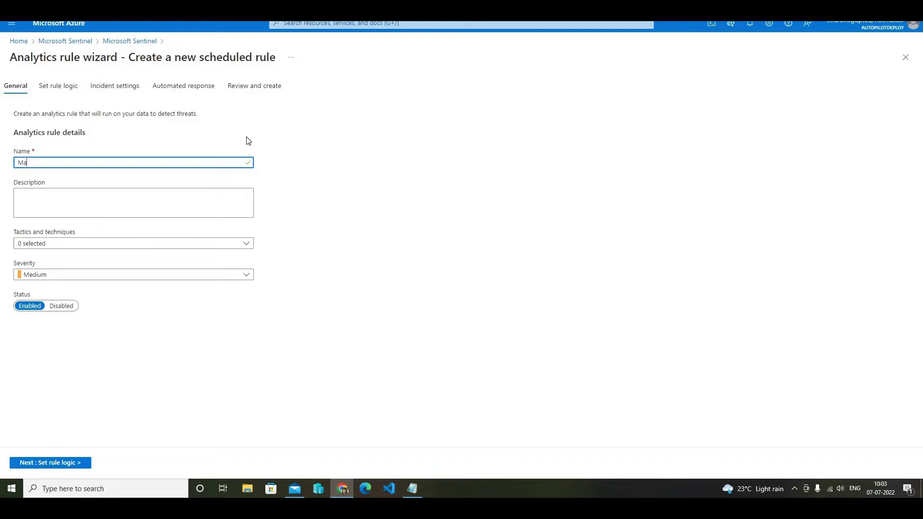
text(licious)
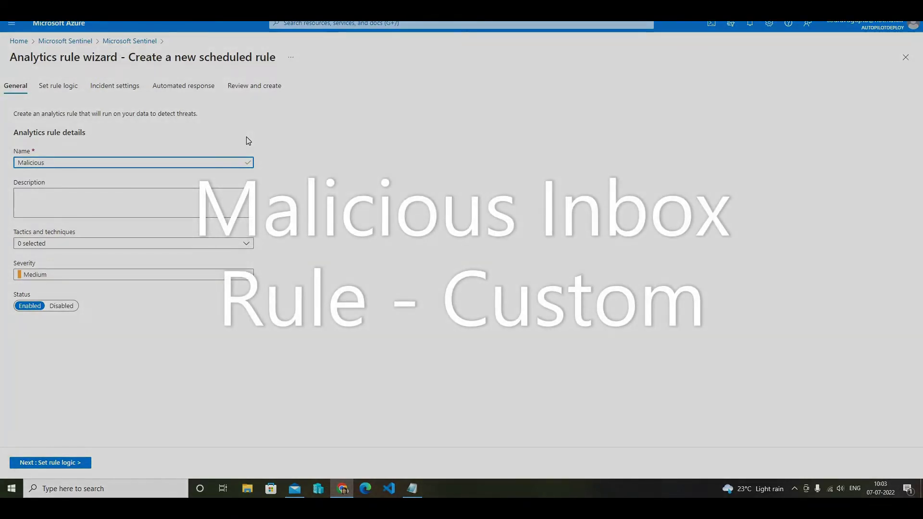
text( Inbox )
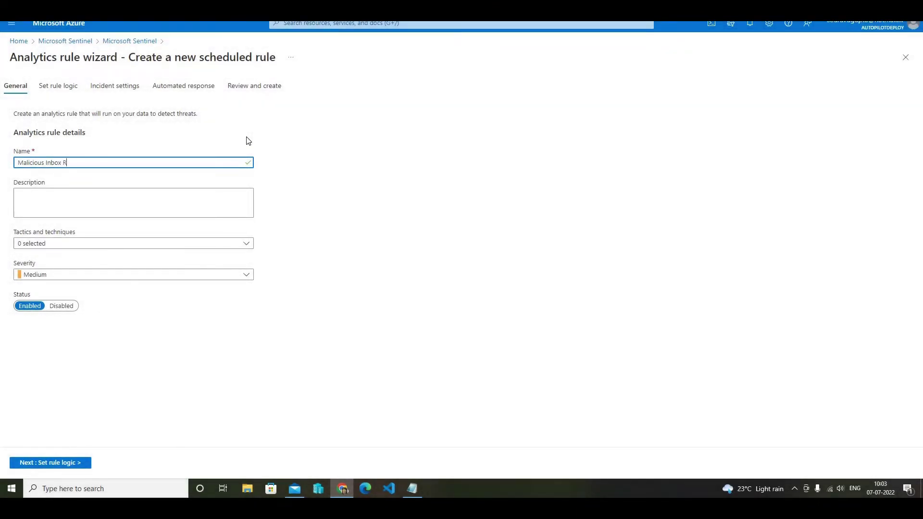
text(Rule)
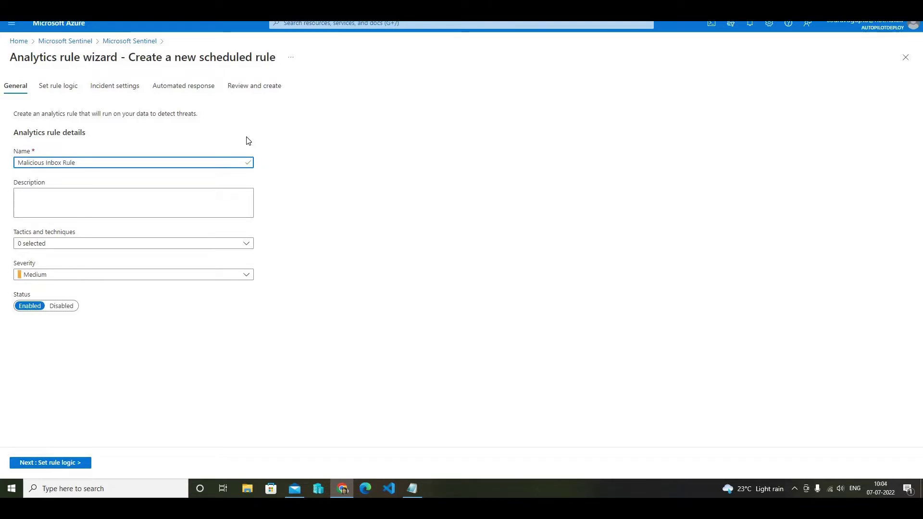
text( - custo,)
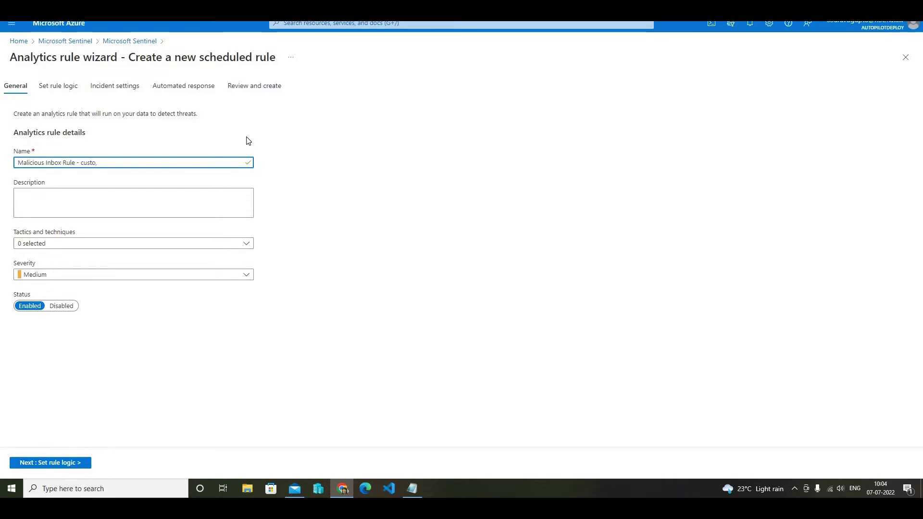
Step: Enter the rule description "This rule will detect on delete all traces of phishing email from user mailboxes"
click(146, 192)
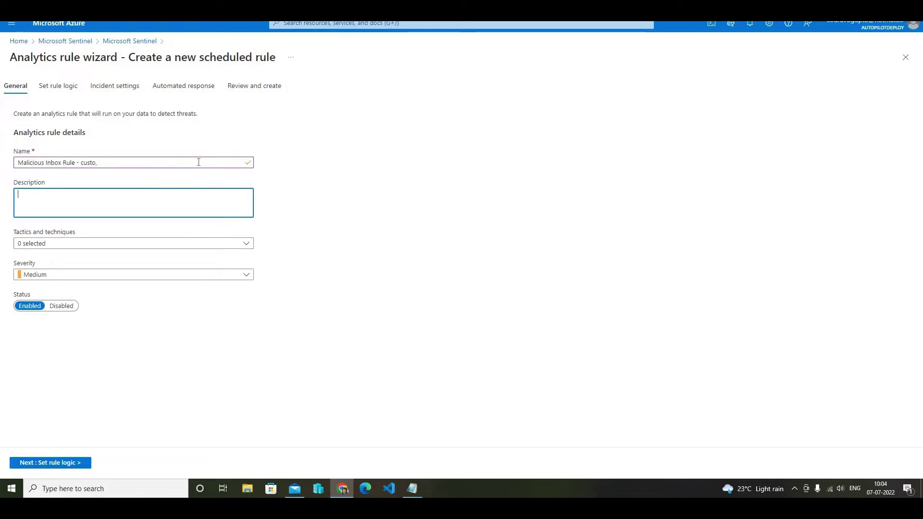
text(is rule wi)
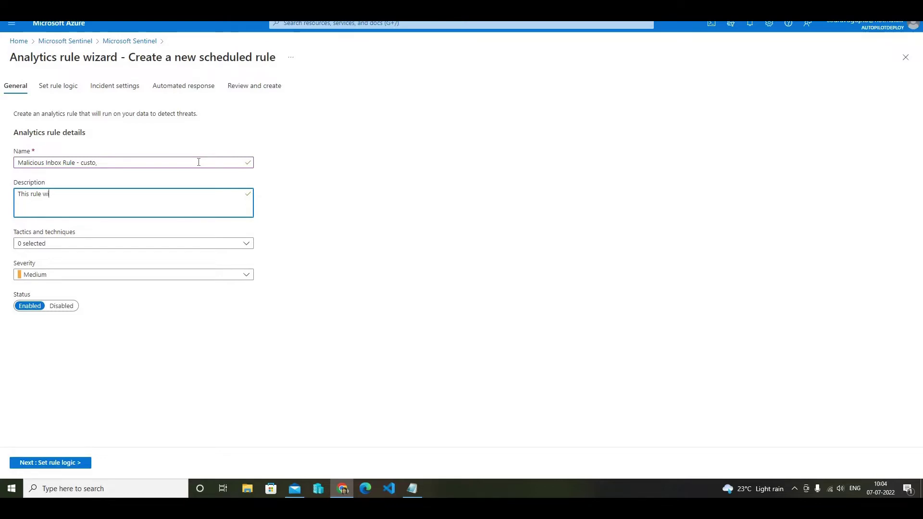
text(ll detect o)
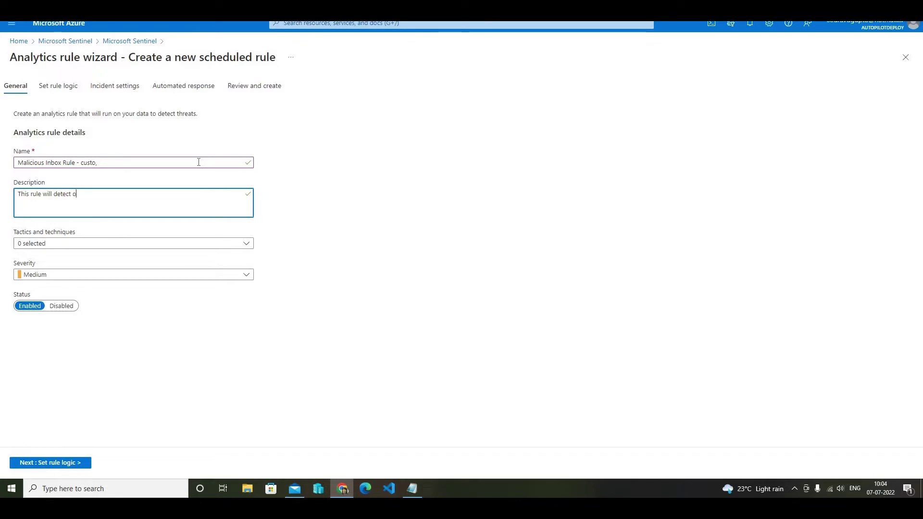
text(n delete all)
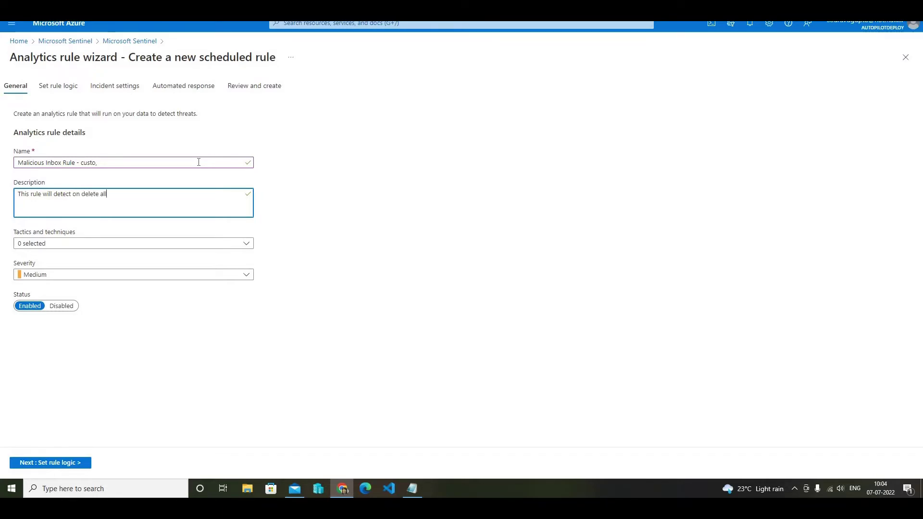
text( traces )
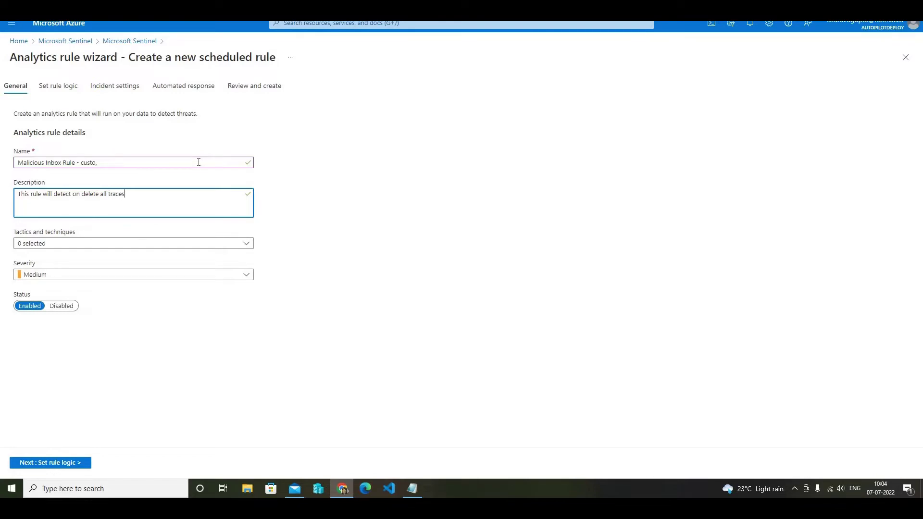
text(of phi)
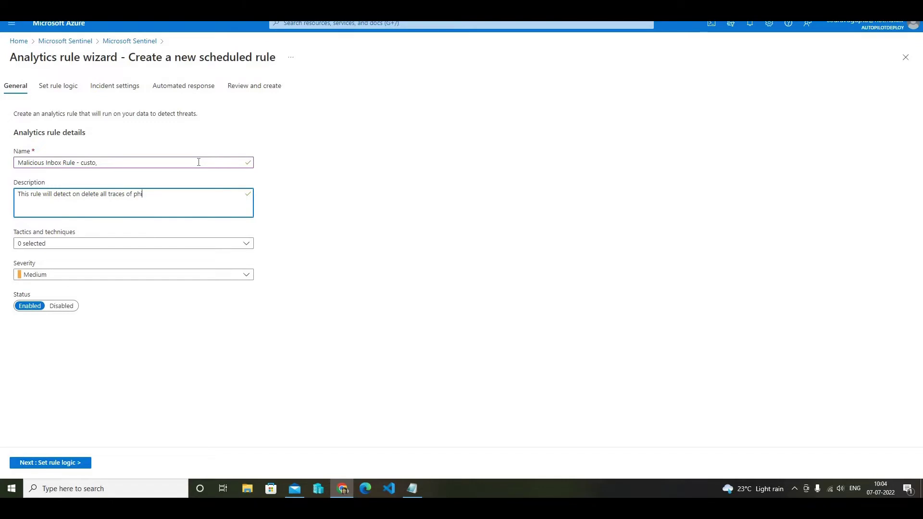
text(shing)
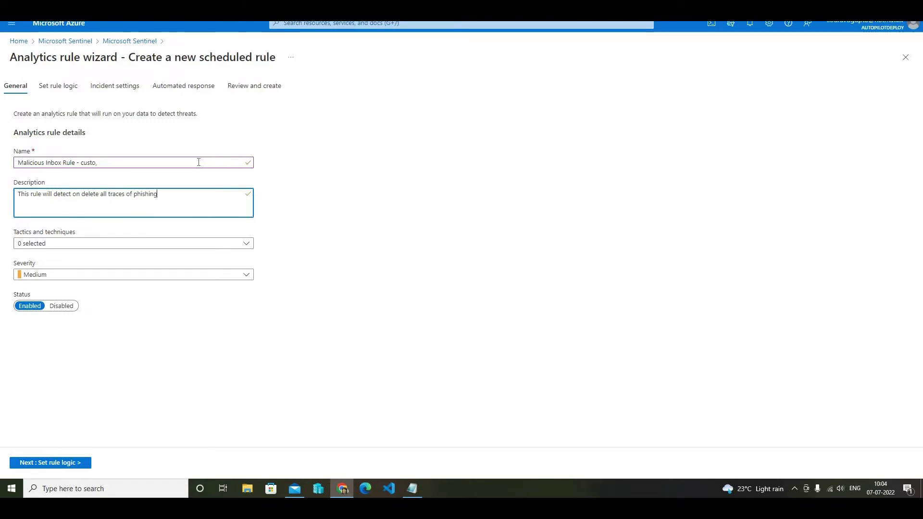
text( emai)
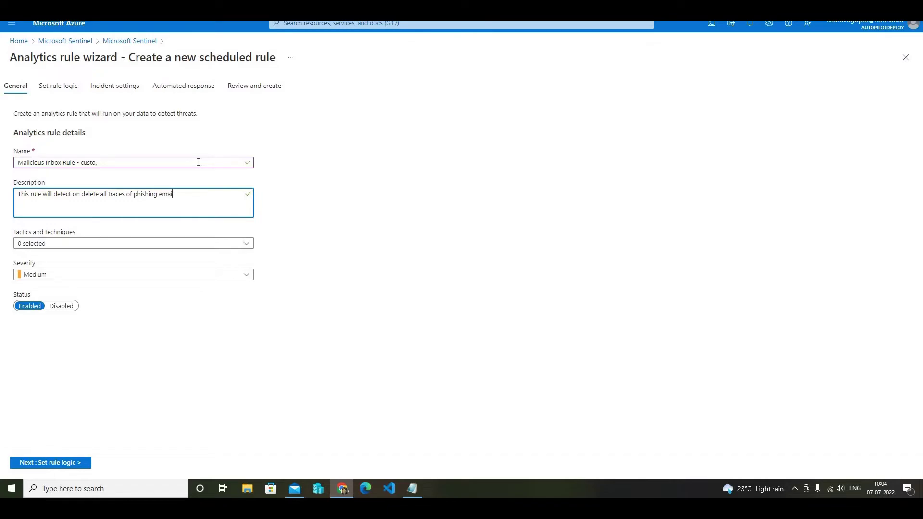
text(l from)
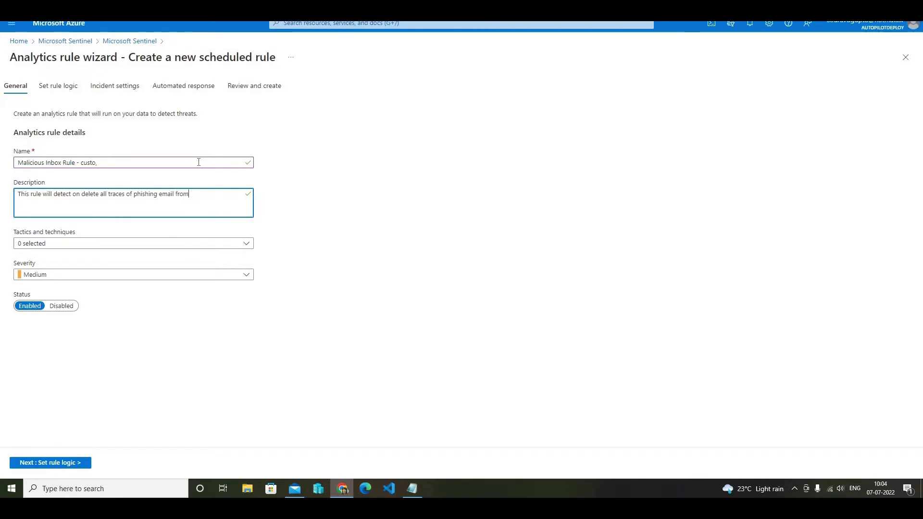
text( user)
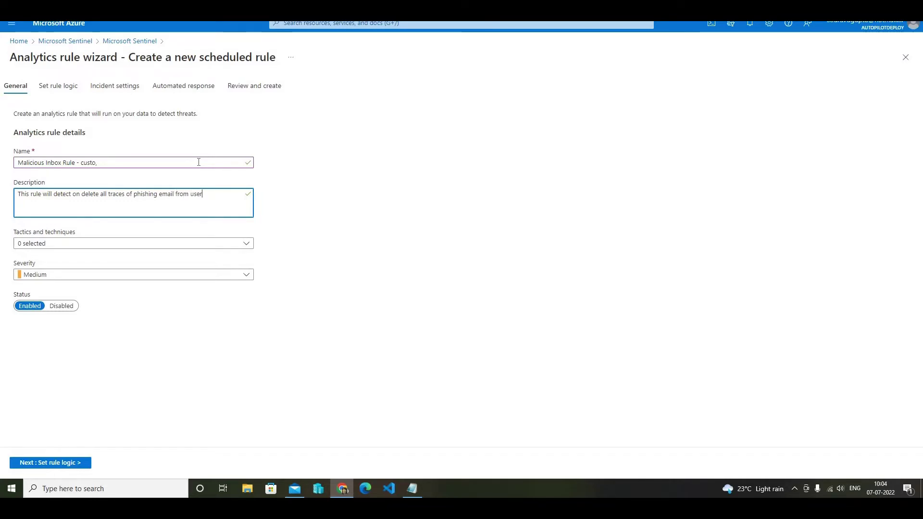
text( mail)
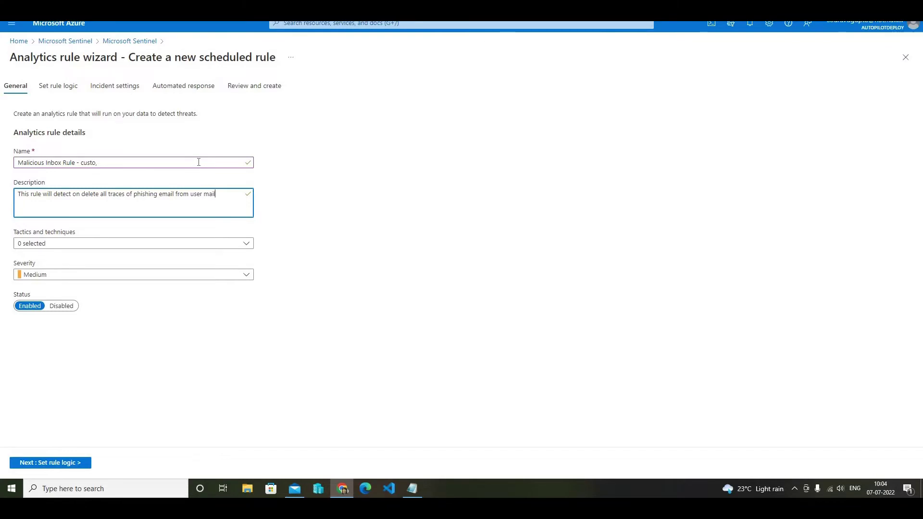
text(boxes)
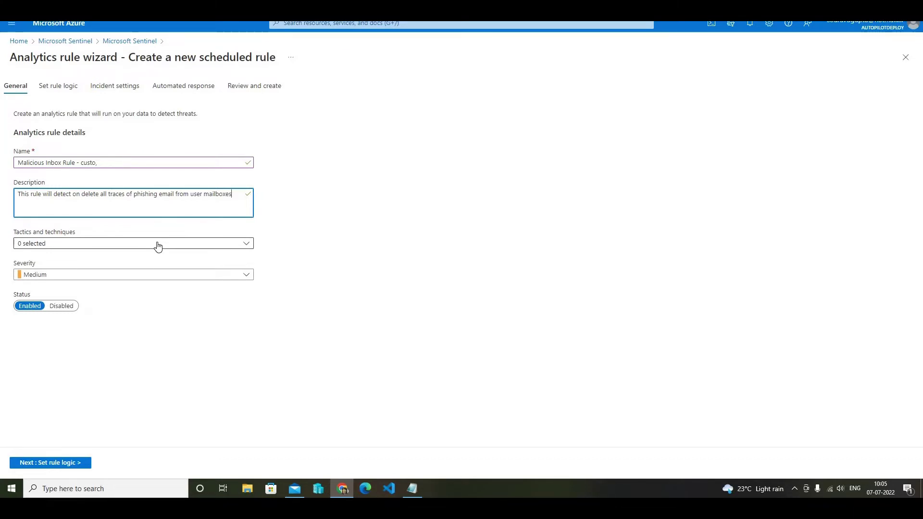
Step: Select Persistence and Defense Evasion as the rule's tactics
click(194, 244)
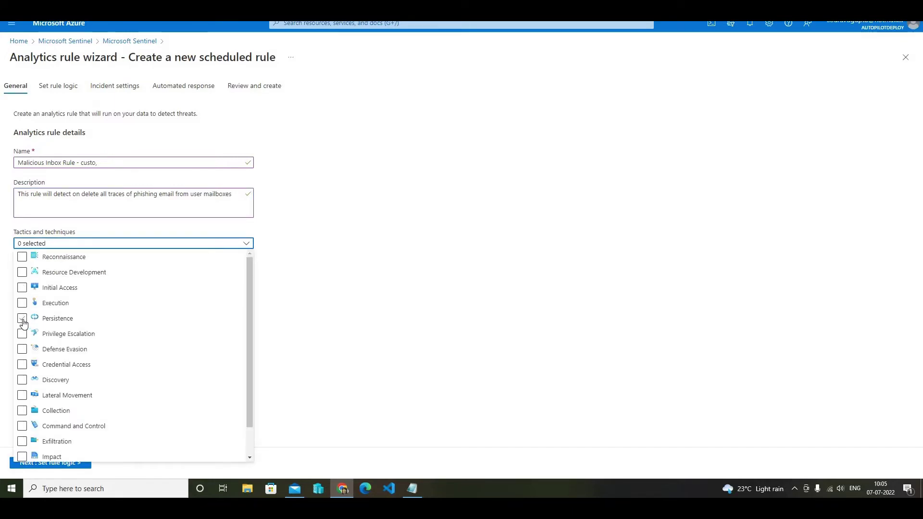
click(23, 320)
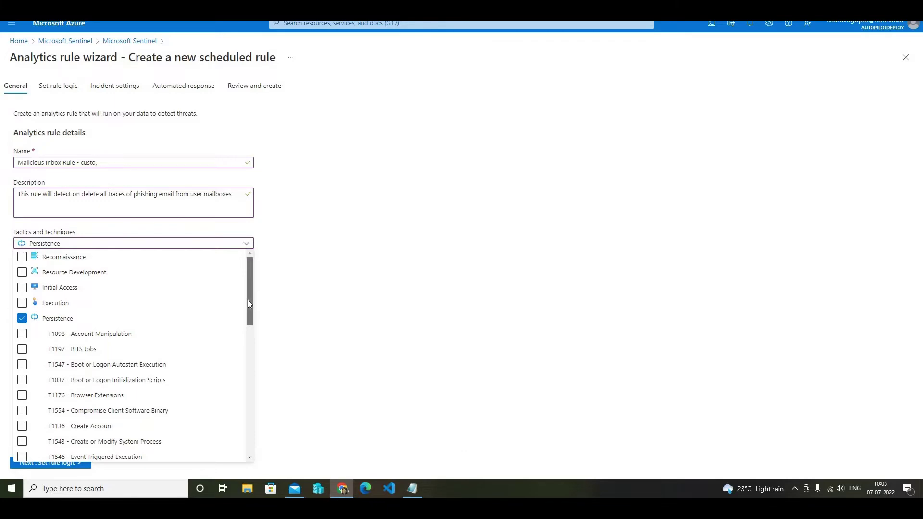
drag(249, 304, 258, 408)
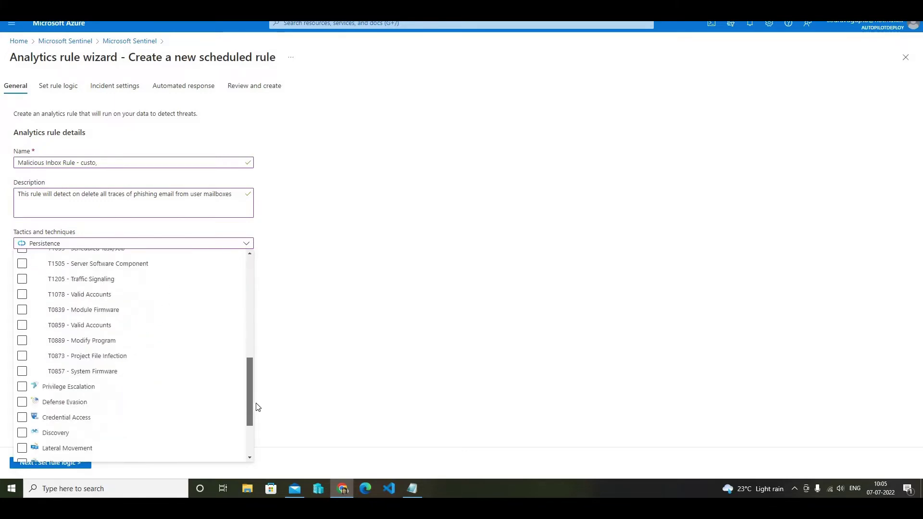
scroll(233, 411, down, 4)
click(22, 362)
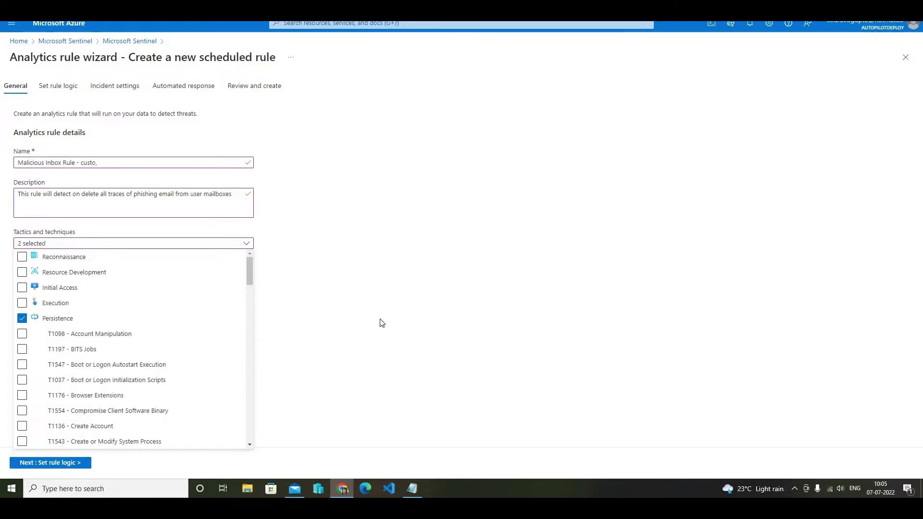
drag(252, 275, 255, 250)
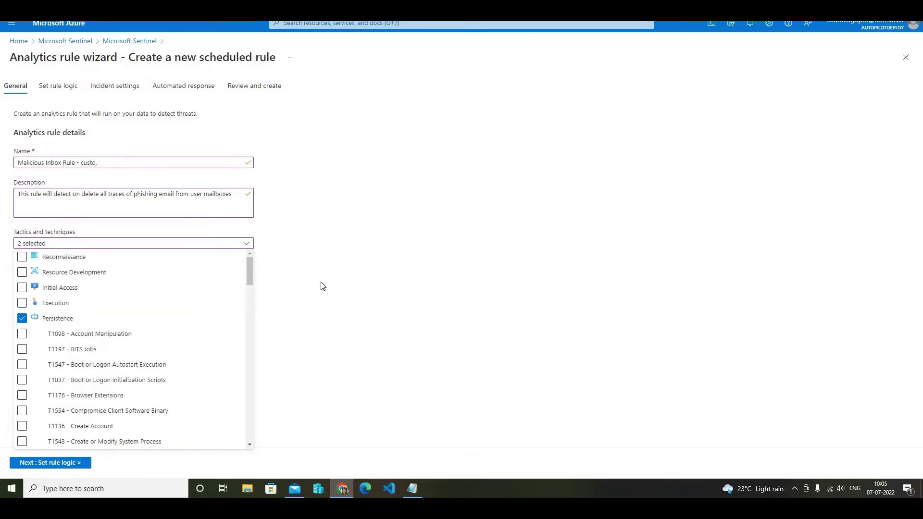
click(384, 331)
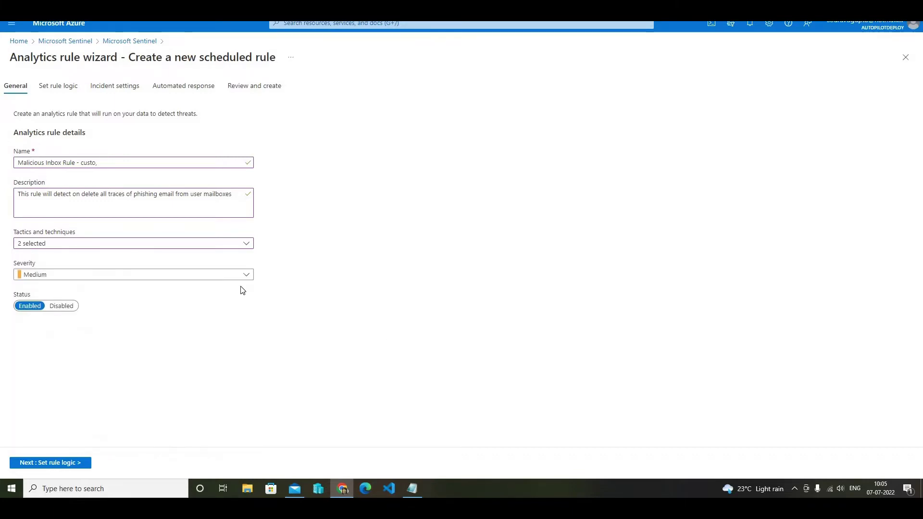
Step: Review the severity options, keep Medium, and proceed to the rule logic settings
click(247, 276)
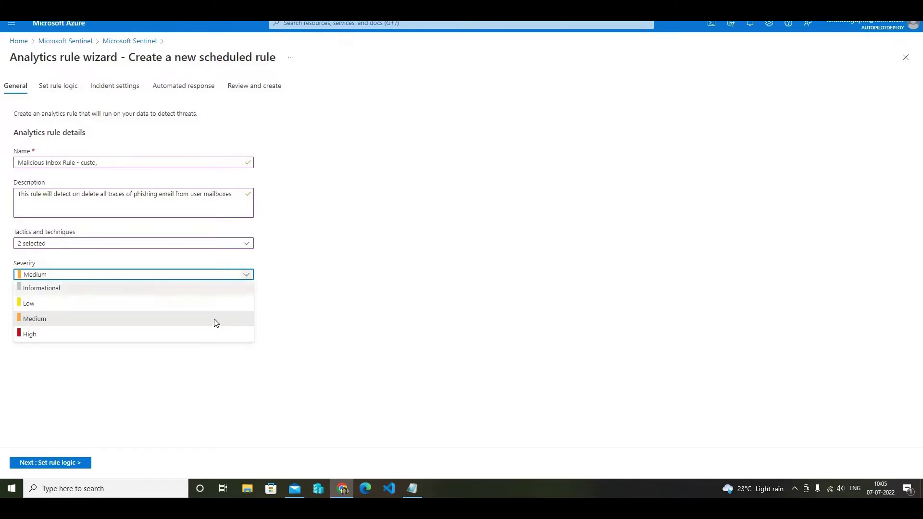
click(338, 313)
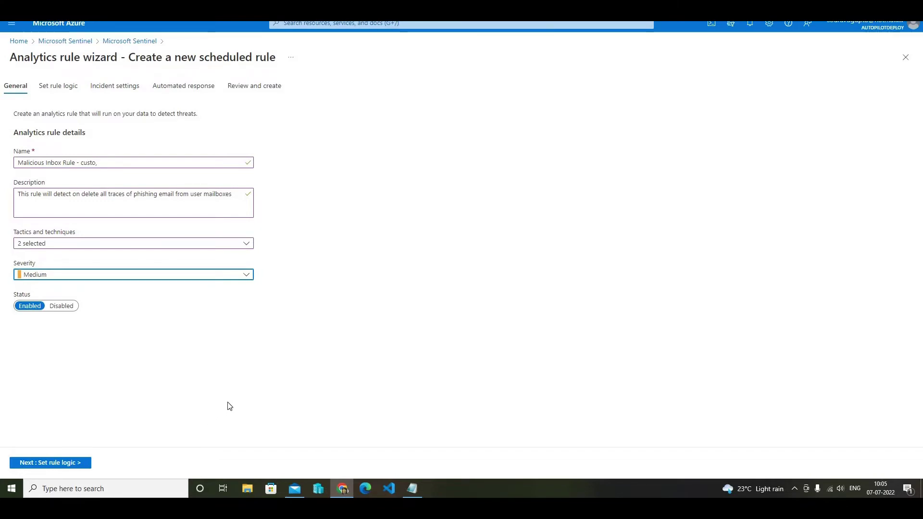
click(74, 463)
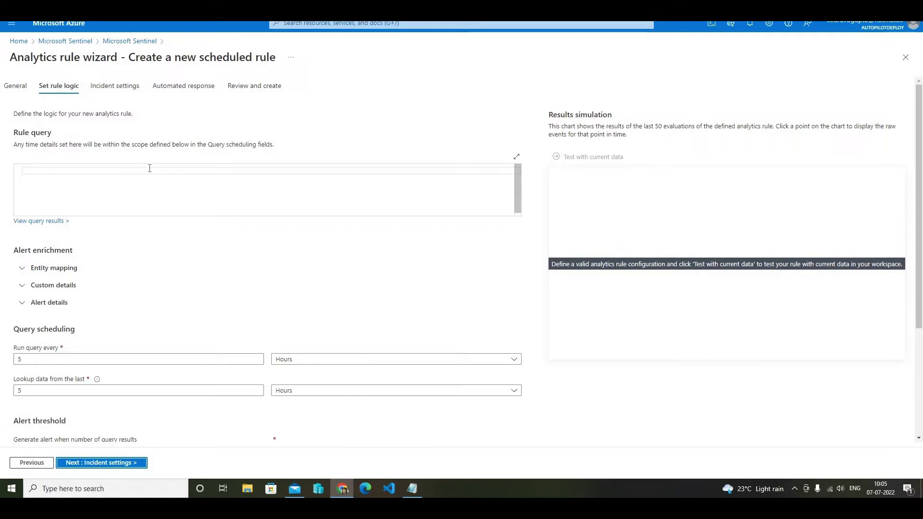
Step: Copy the whole KQL query from the Notepad file into the rule query and test it with current data
click(415, 487)
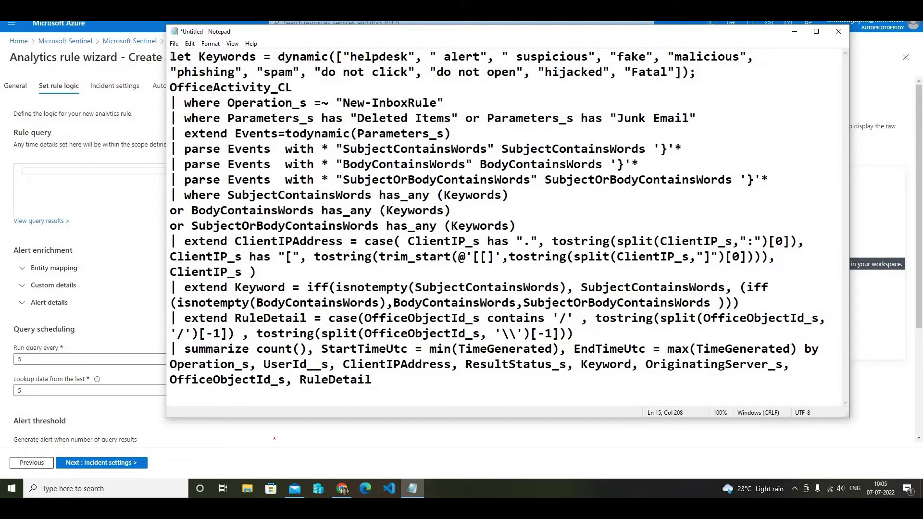
drag(170, 57, 373, 382)
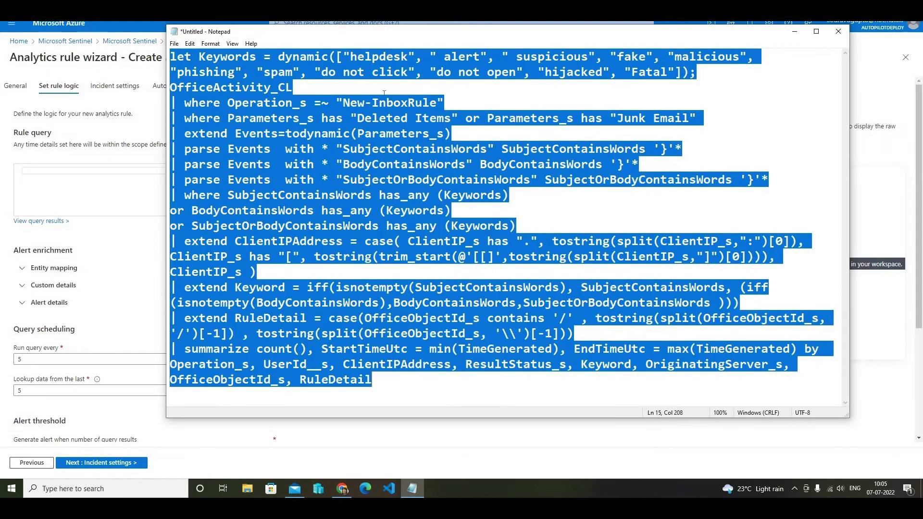
right_click(391, 65)
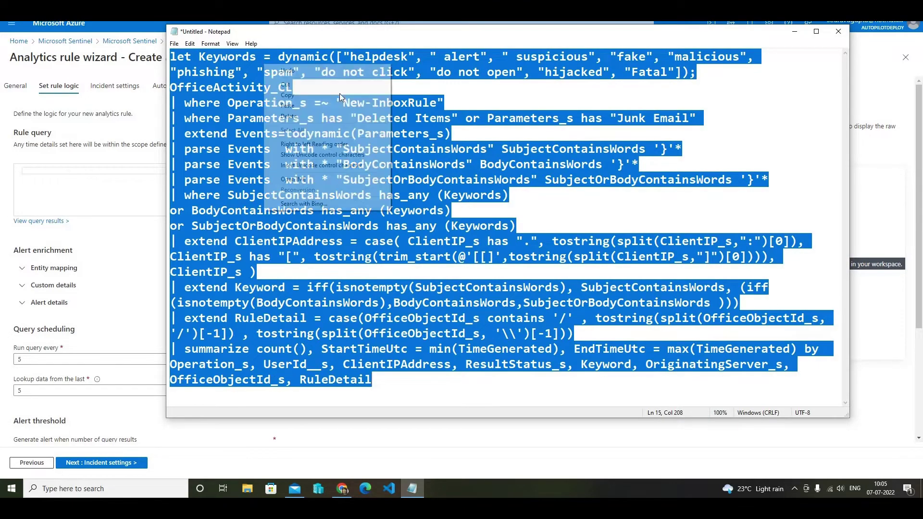
click(117, 171)
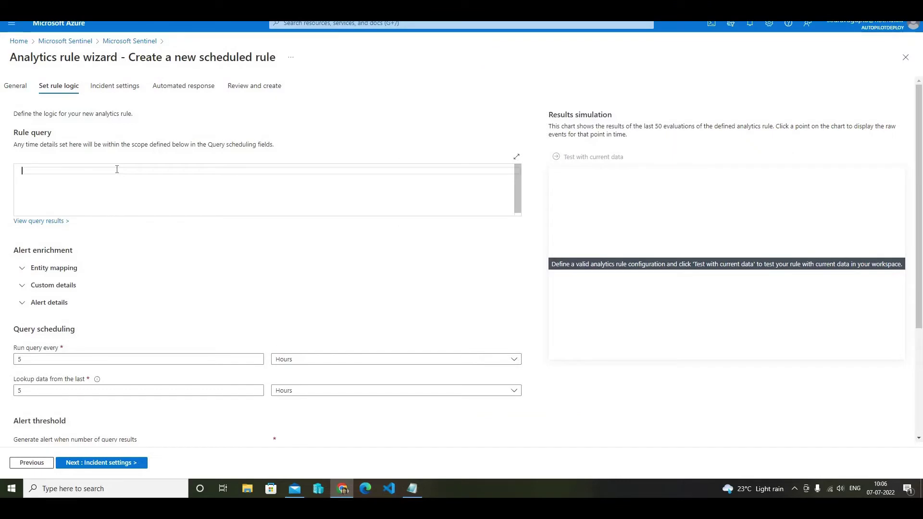
key(ctrl+v)
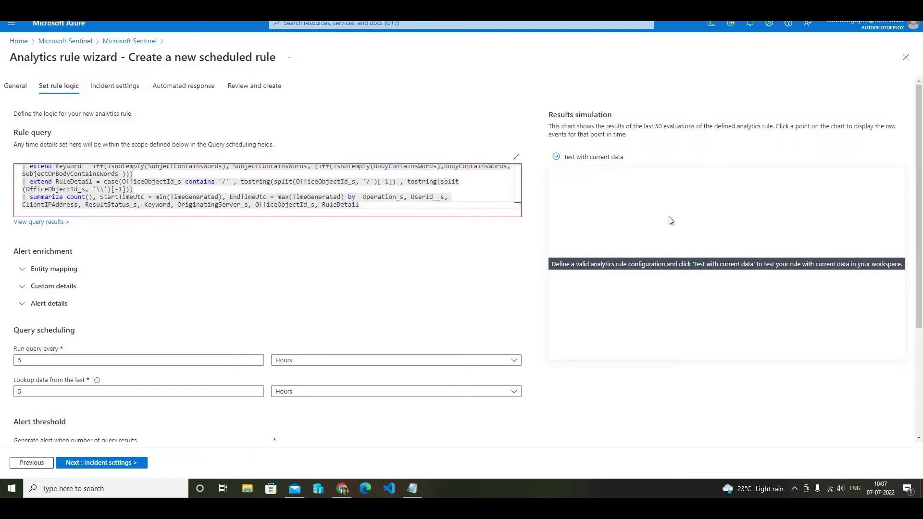
click(612, 161)
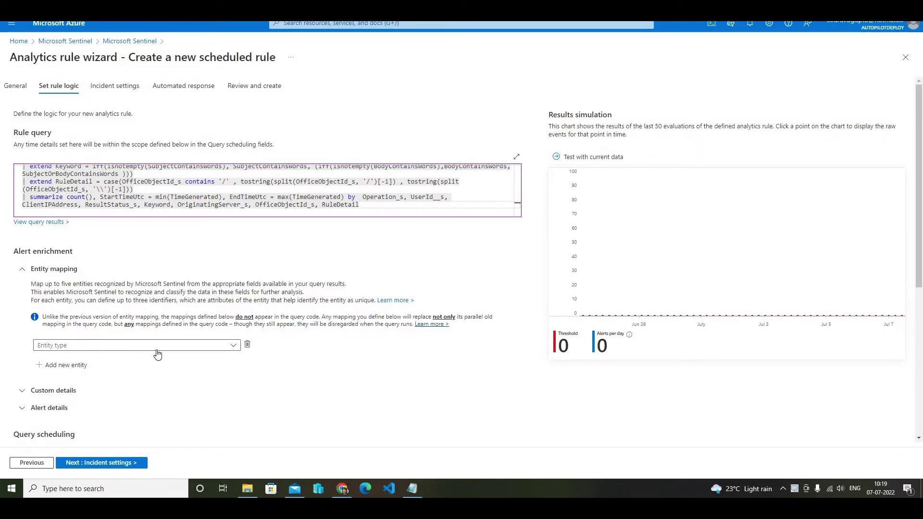
Step: Map an Account entity with the FullName identifier to the UserId__s column
click(229, 347)
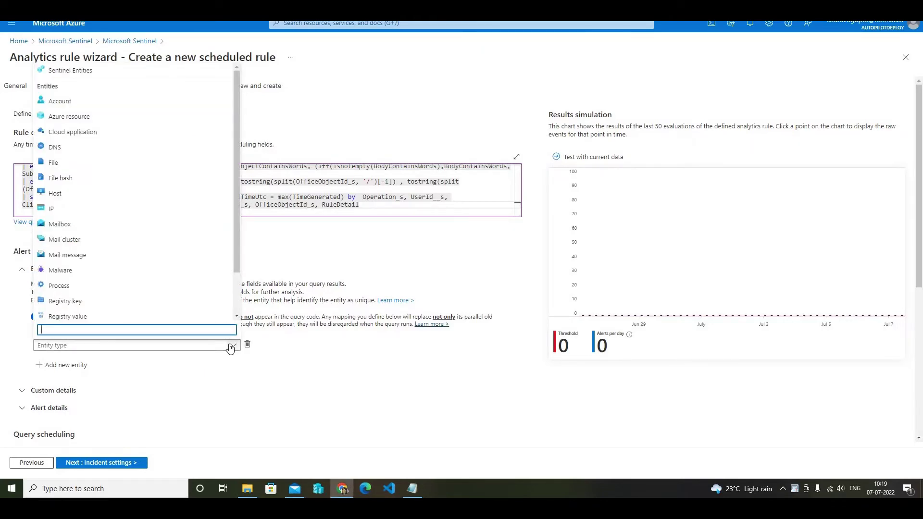
click(123, 103)
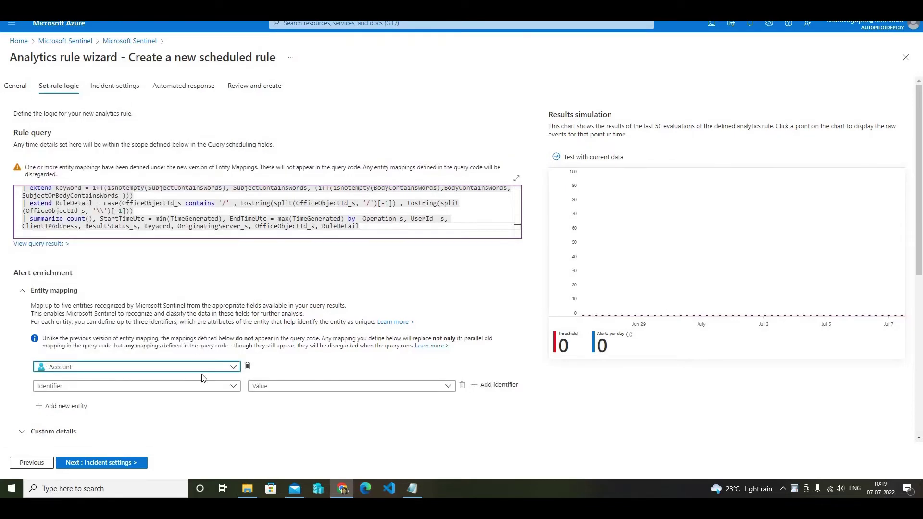
click(235, 388)
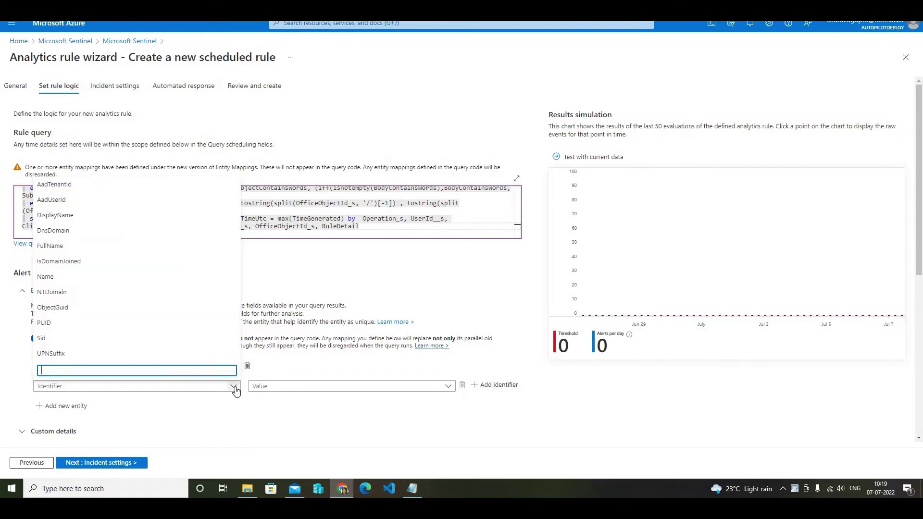
click(153, 246)
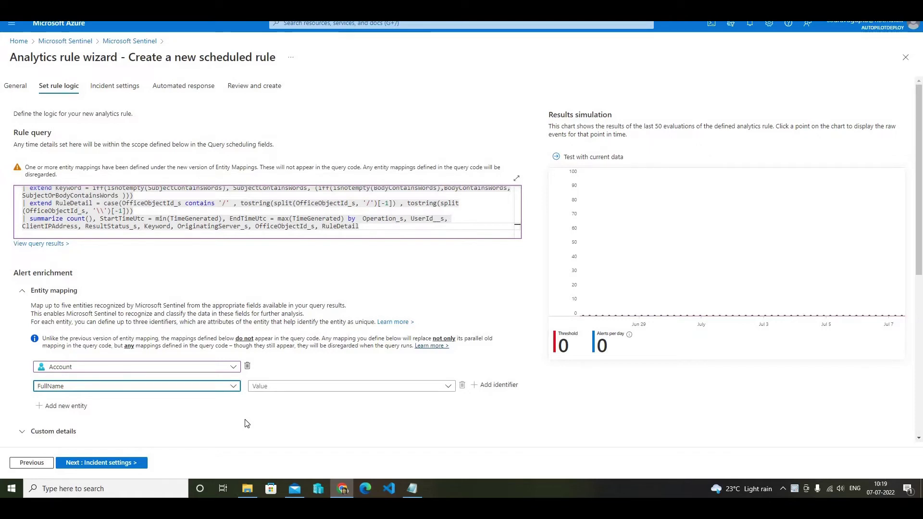
click(448, 387)
click(305, 356)
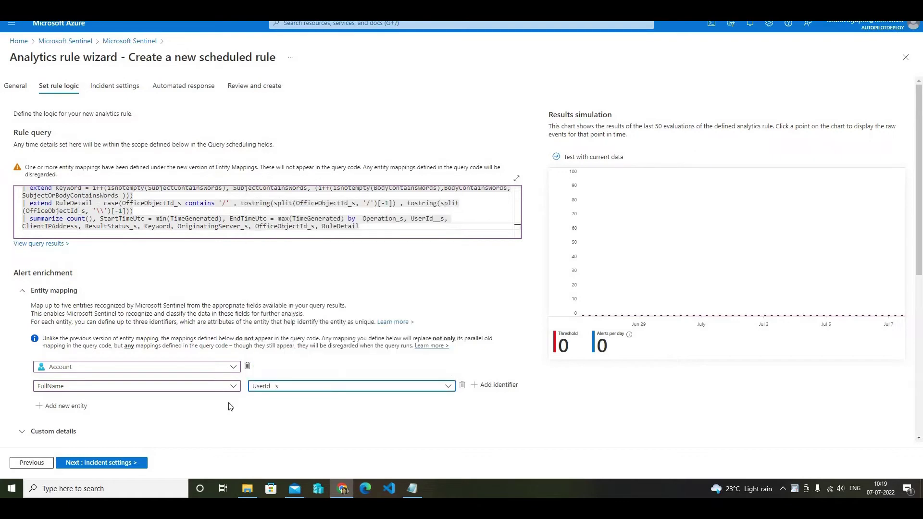
Step: Add a Host entity mapping with the FullName identifier set to the OriginatingServer_s column
scroll(233, 409, down, 2)
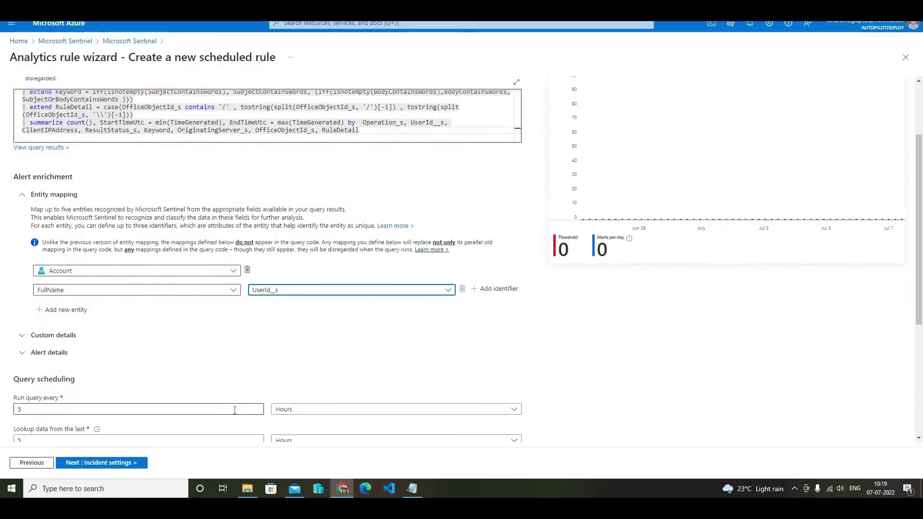
click(79, 311)
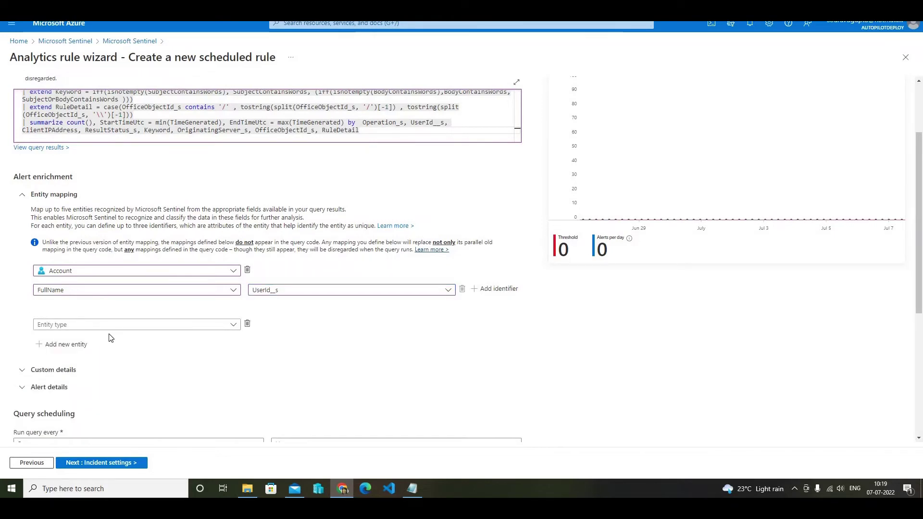
click(230, 326)
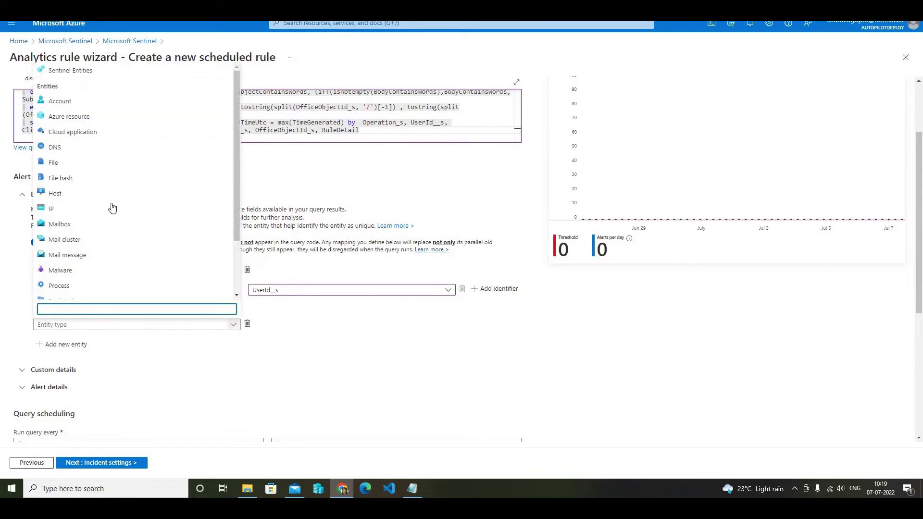
click(99, 194)
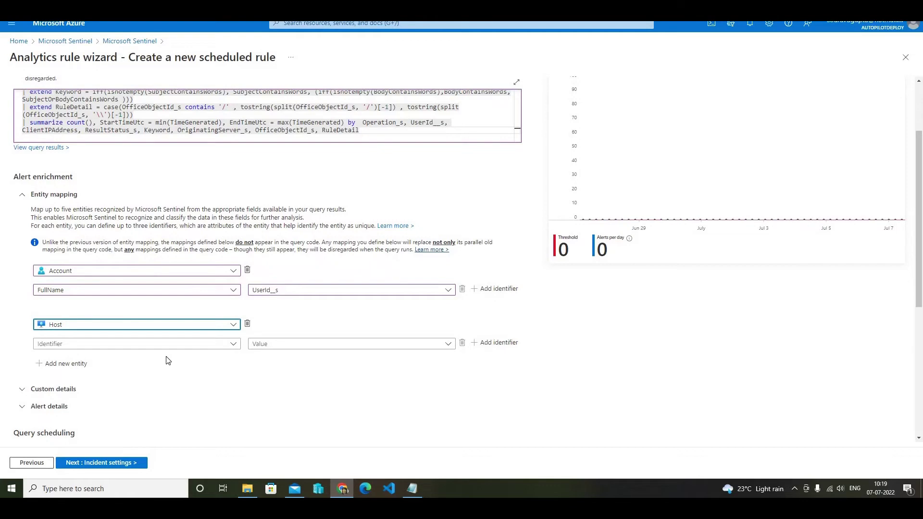
click(231, 344)
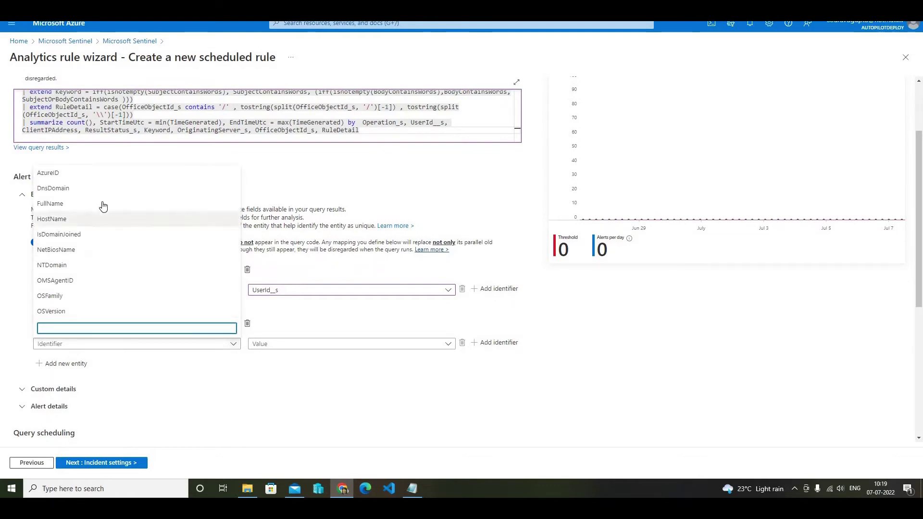
click(103, 205)
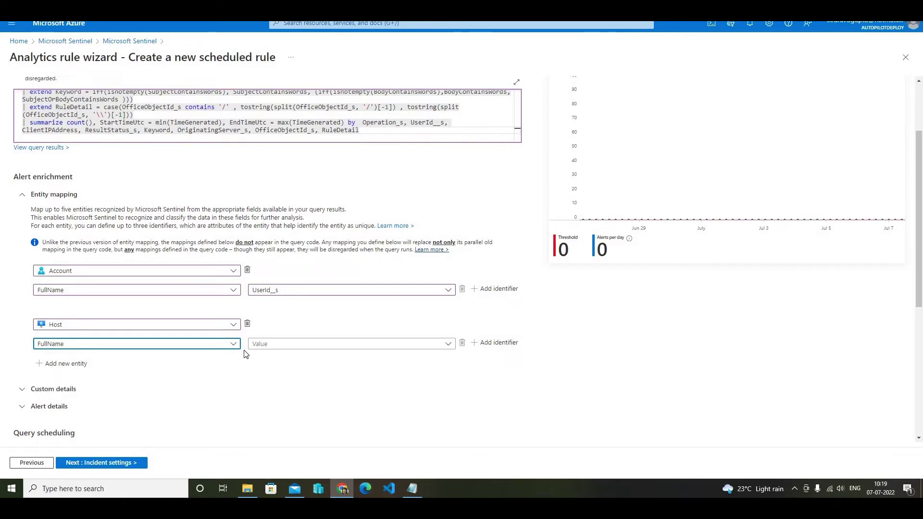
click(434, 345)
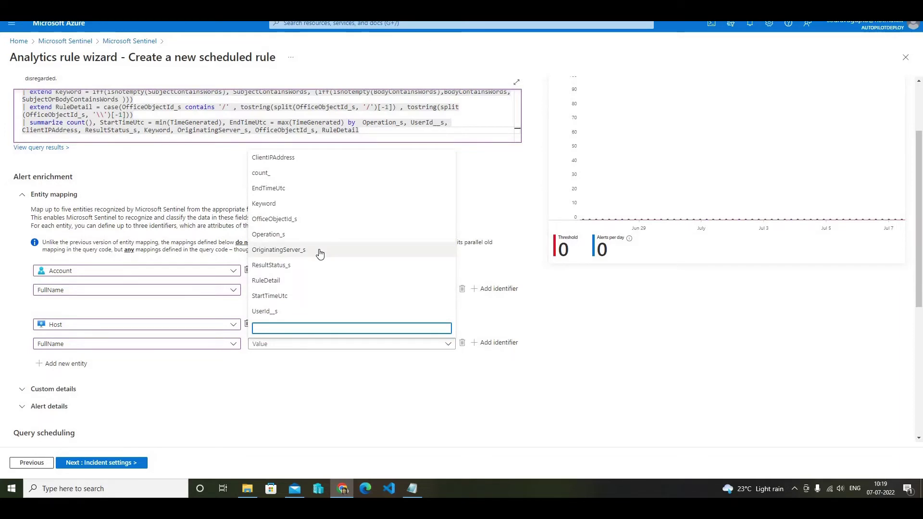
click(337, 250)
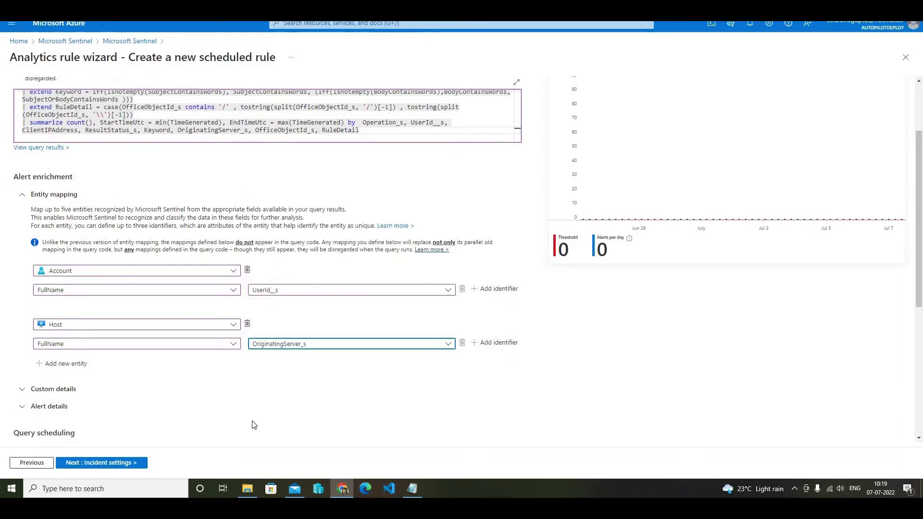
Step: Add an IP entity mapping with the Address identifier set to the ClientIPAddress column
click(68, 368)
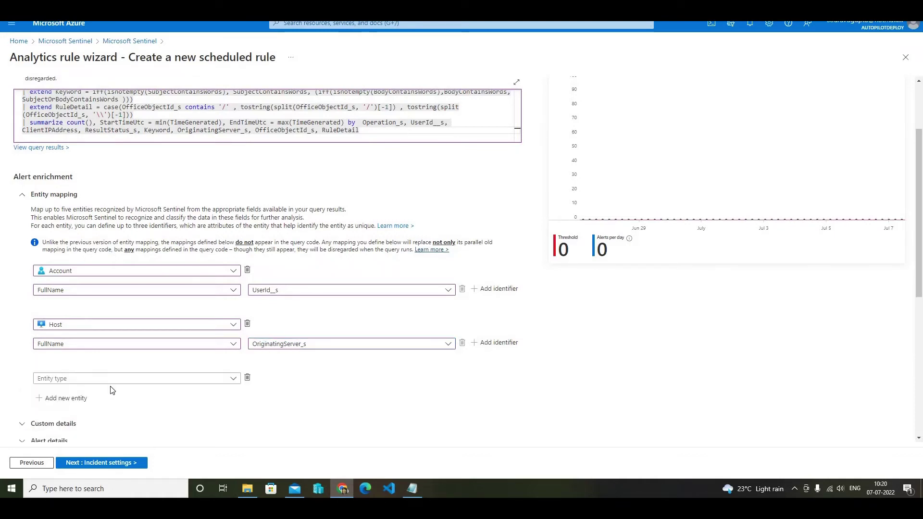
click(207, 380)
click(87, 209)
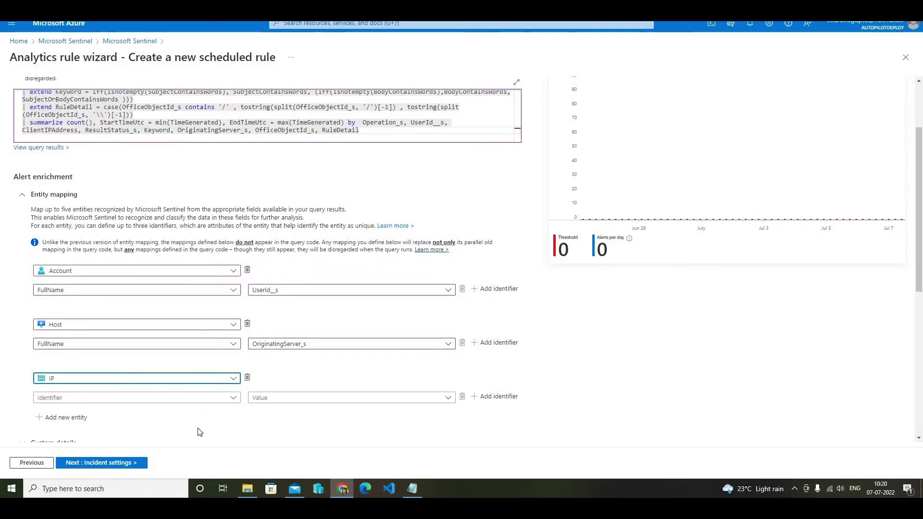
click(220, 399)
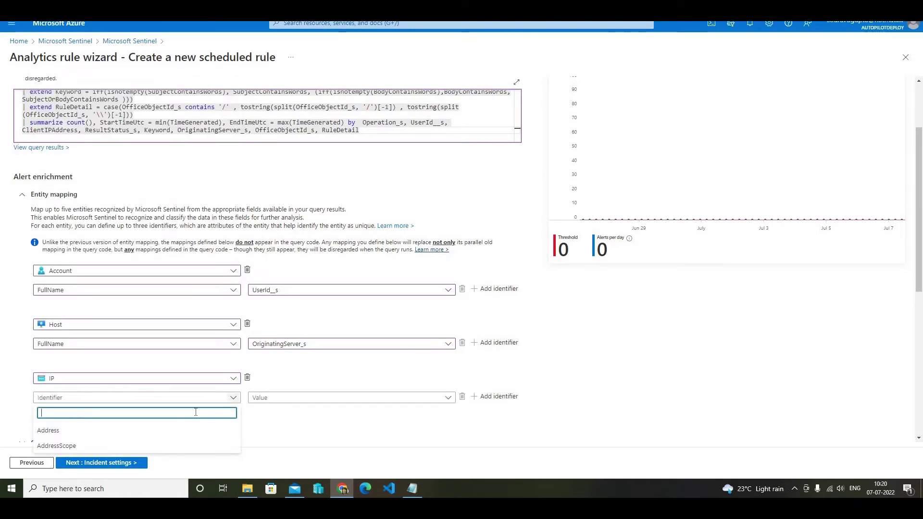
click(95, 436)
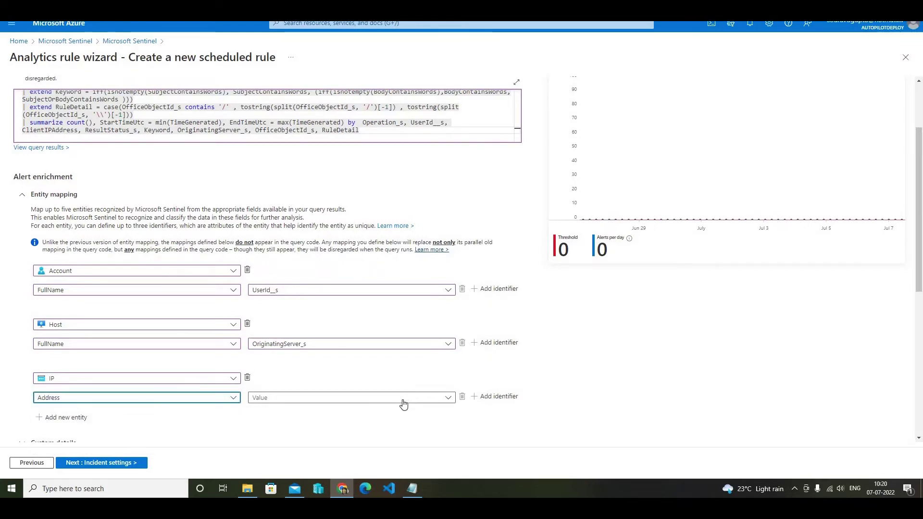
click(404, 403)
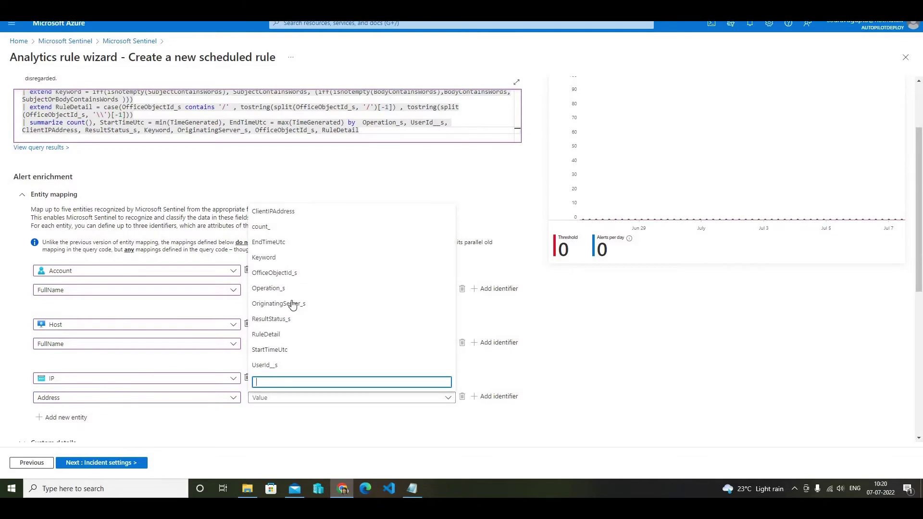
click(285, 211)
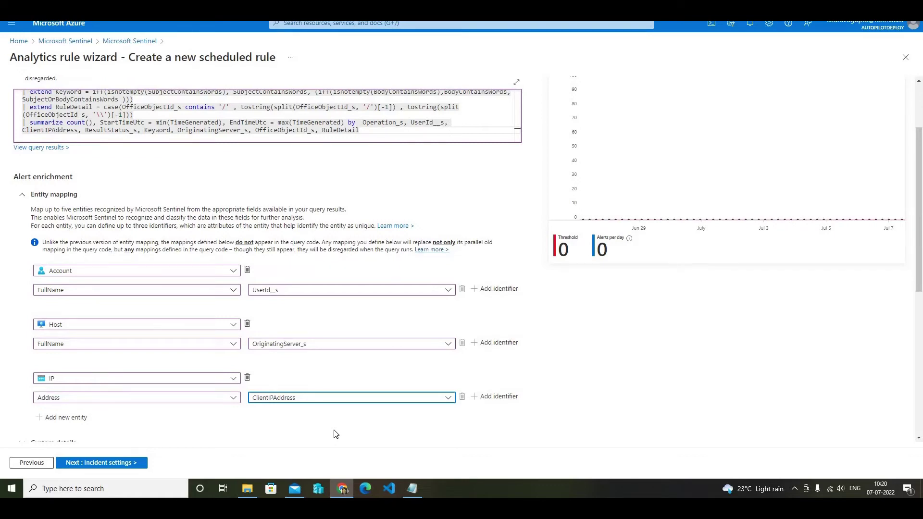
Step: Review the alert details options, the rule query with its entity mappings, and the query scheduling settings
scroll(336, 434, down, 4)
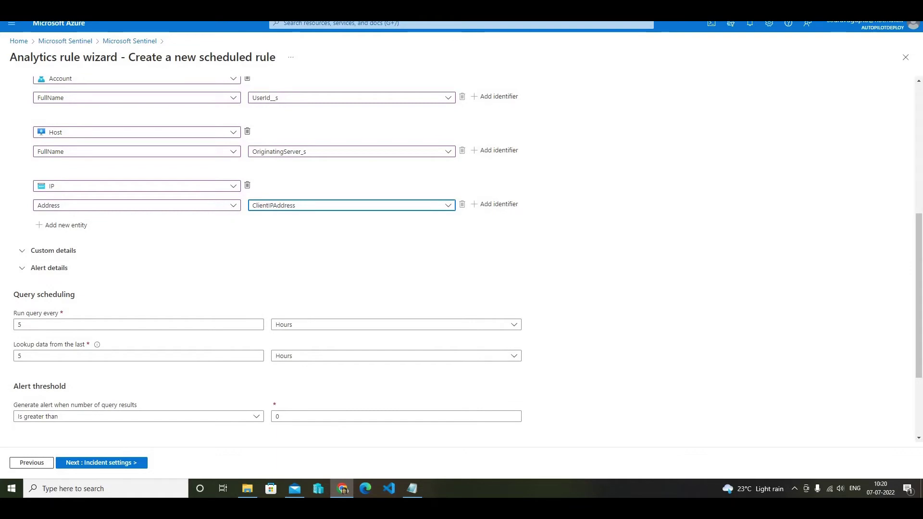
scroll(201, 186, down, 1)
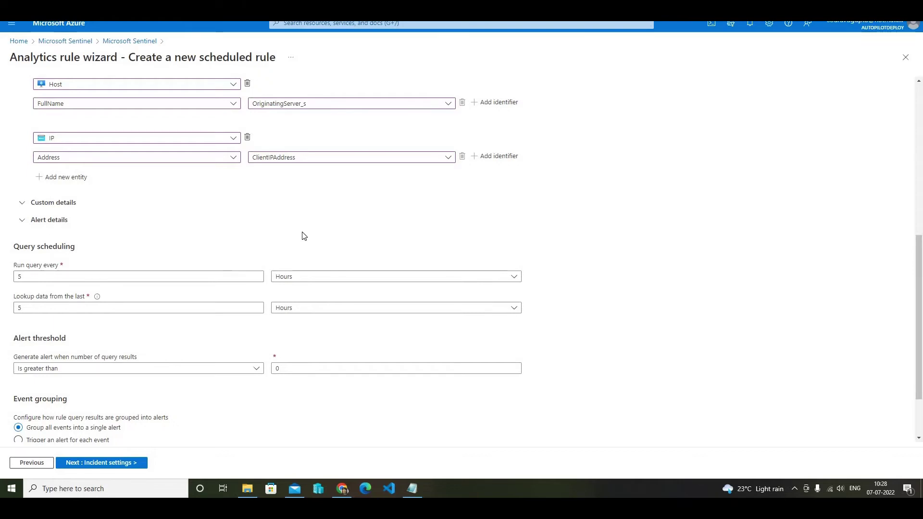
click(24, 221)
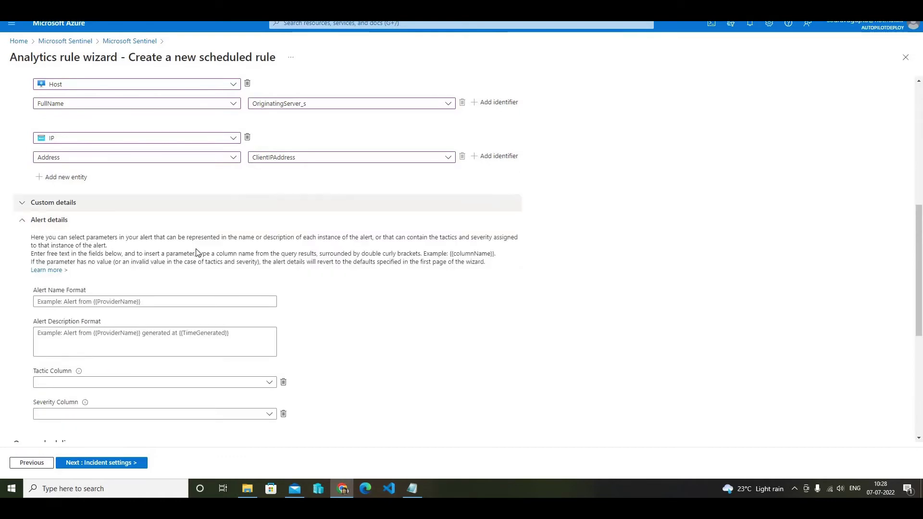
click(207, 302)
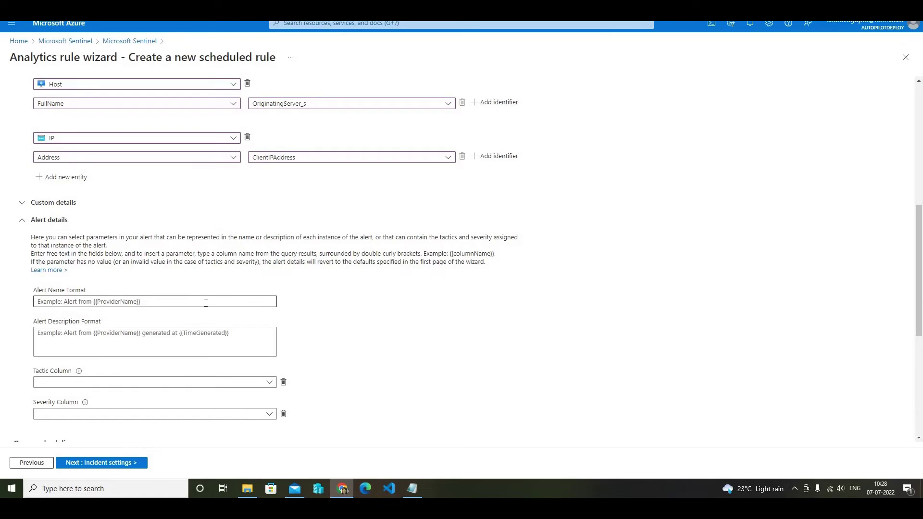
scroll(269, 262, up, 7)
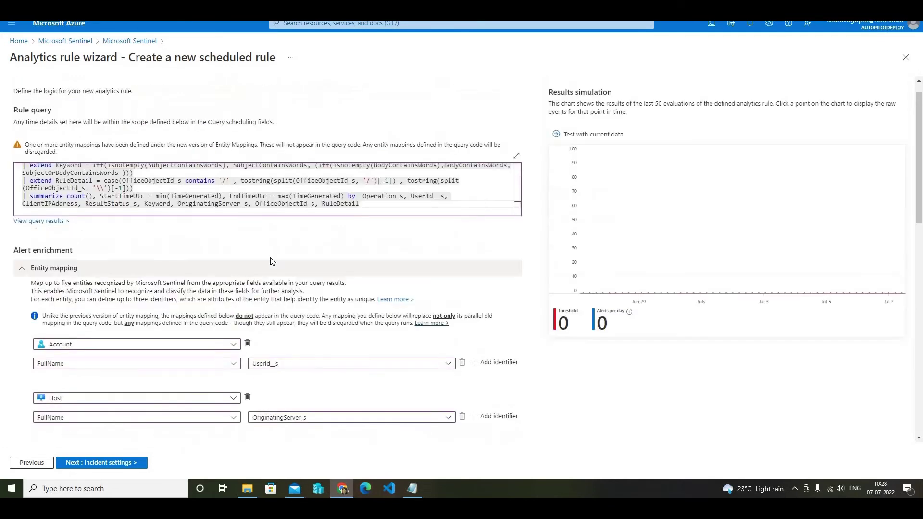
scroll(271, 261, up, 1)
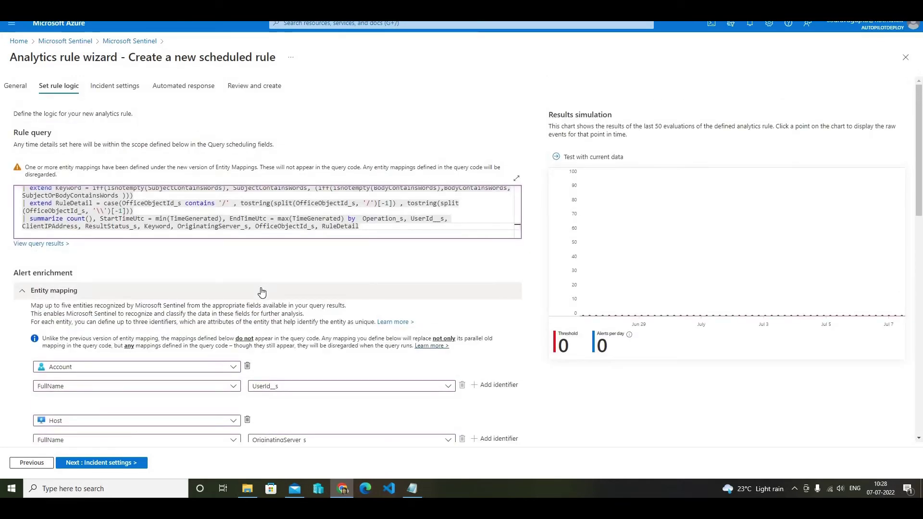
scroll(201, 180, down, 10)
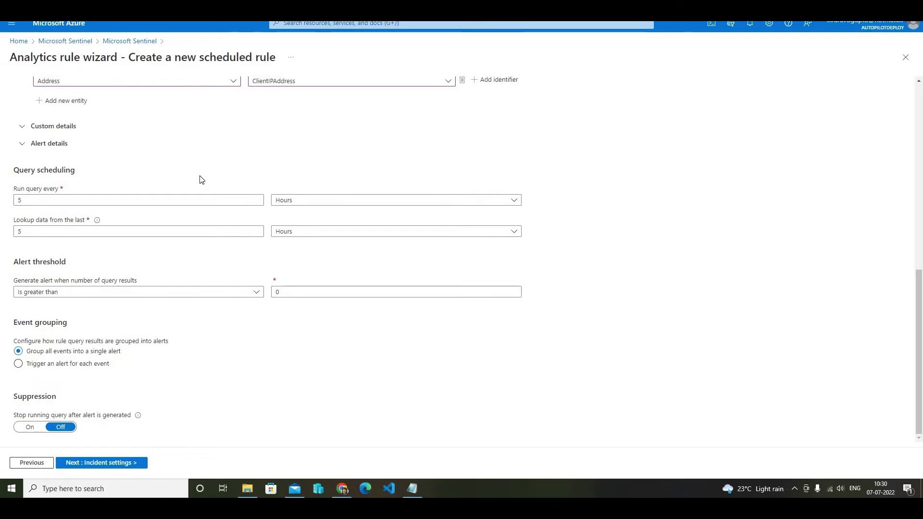
Step: Set the alert name format in the alert details to "Malicious Inbox Rule, affected user {{UserId__s}}"
click(24, 145)
click(102, 207)
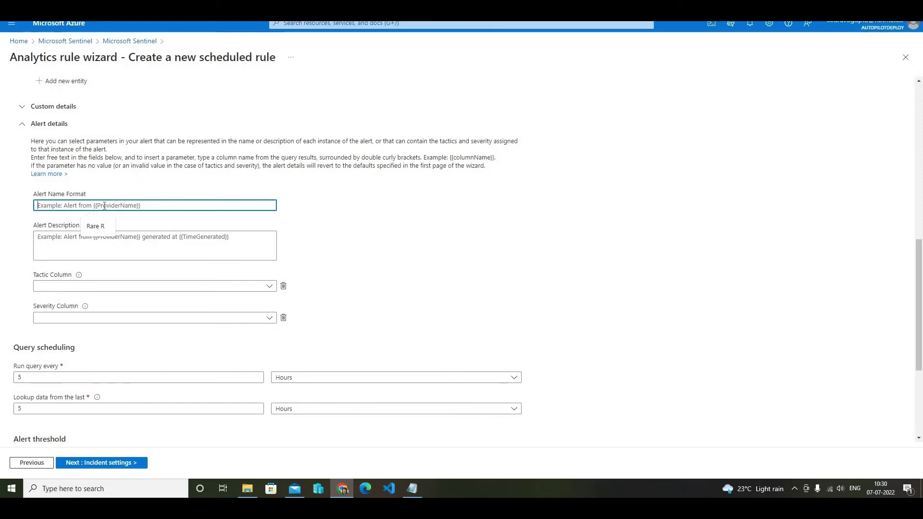
text(Ma)
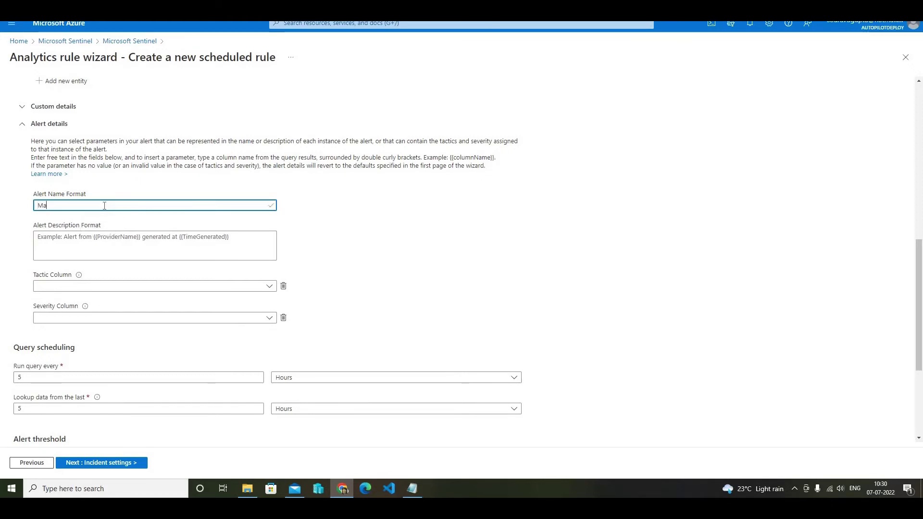
text(licious)
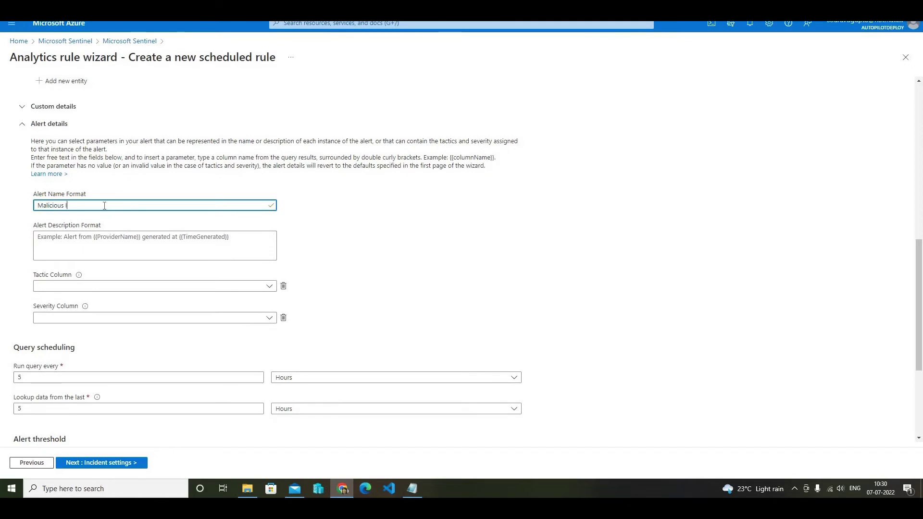
text( Inbox)
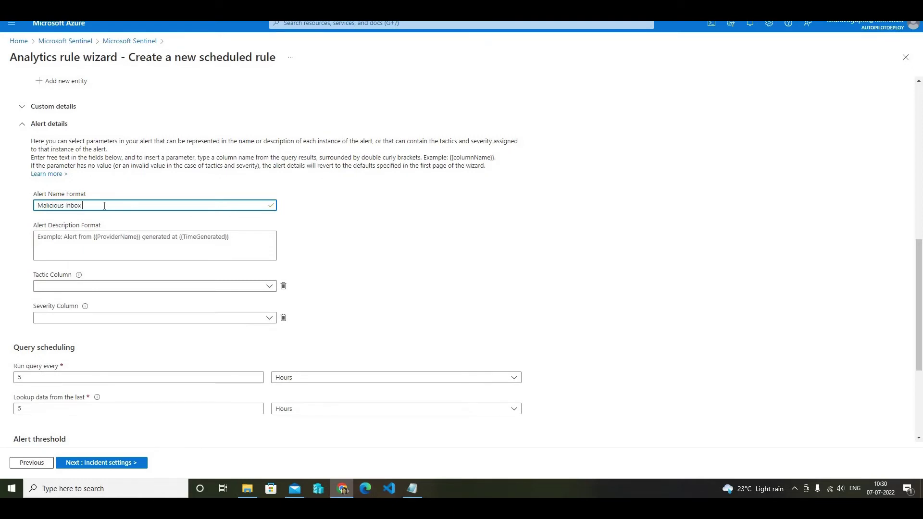
text( Rule)
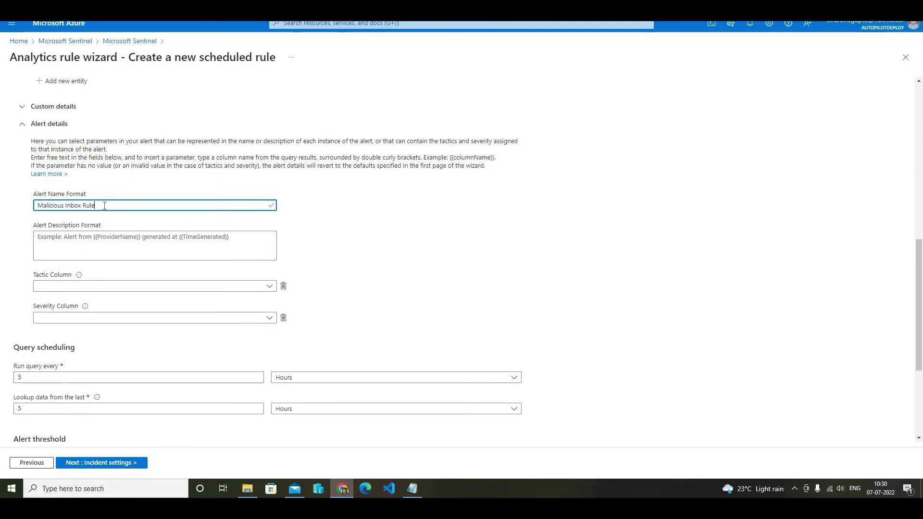
text(, affected)
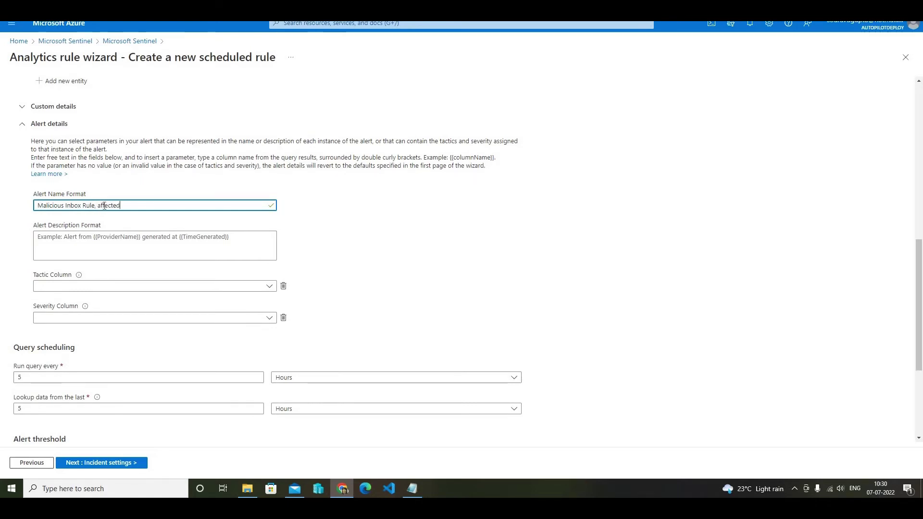
text( user)
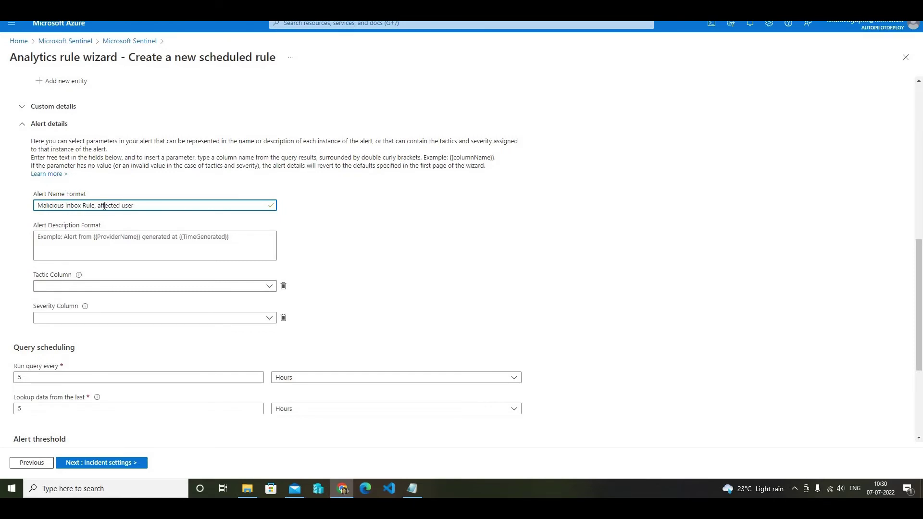
text({{)
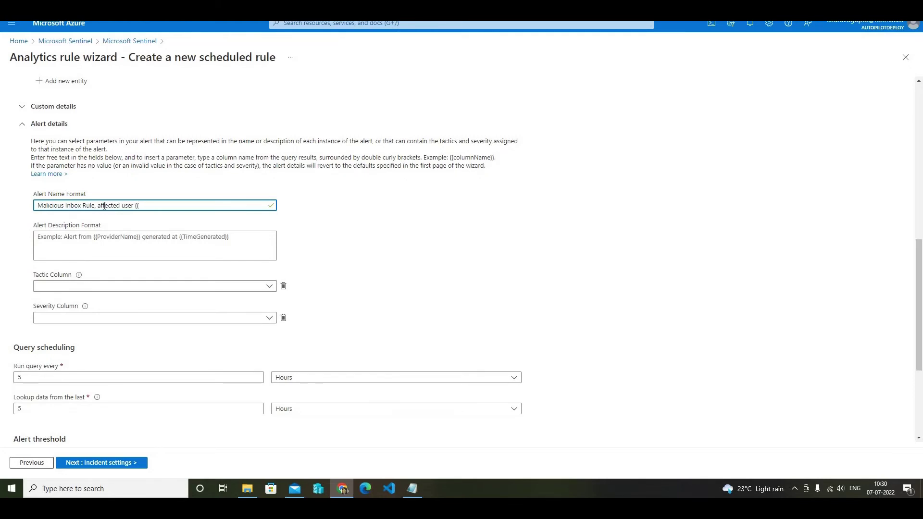
text(UserId__s)
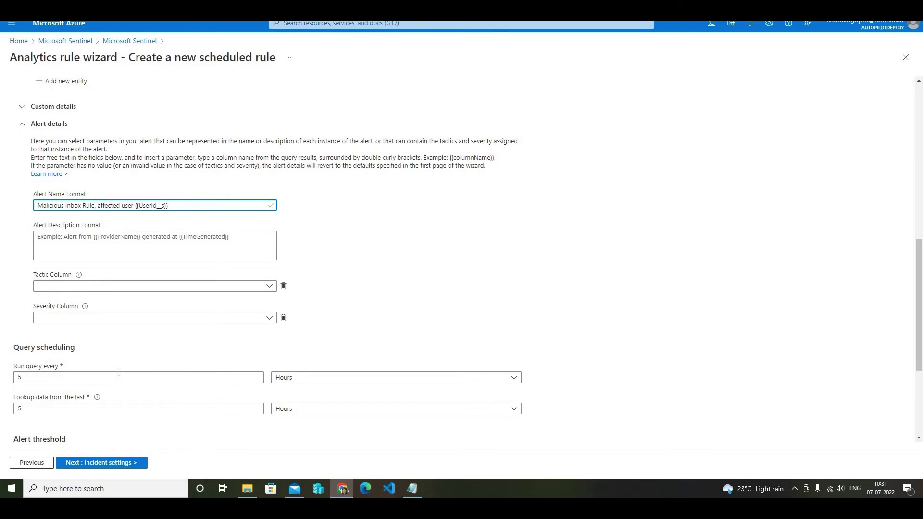
Step: Schedule the query to run every 5 minutes over the last 12 hours of data, and continue to the incident settings
scroll(120, 370, down, 2)
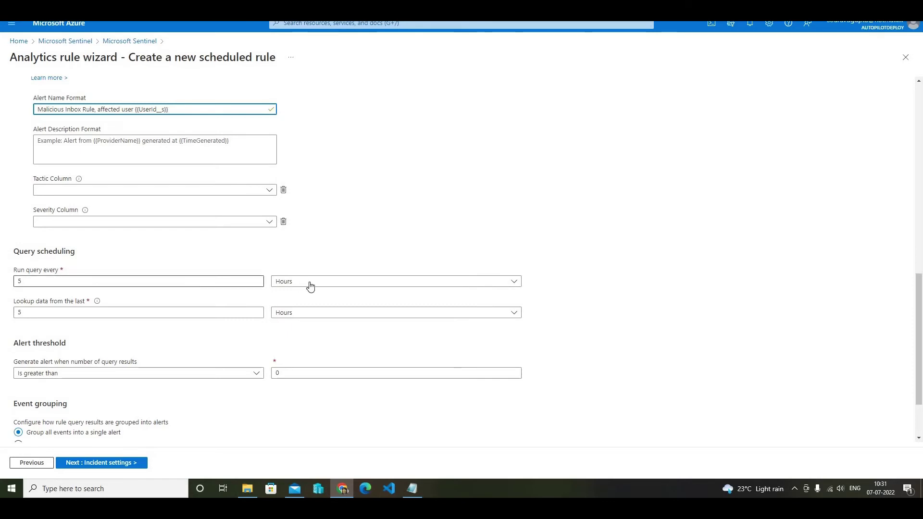
click(518, 284)
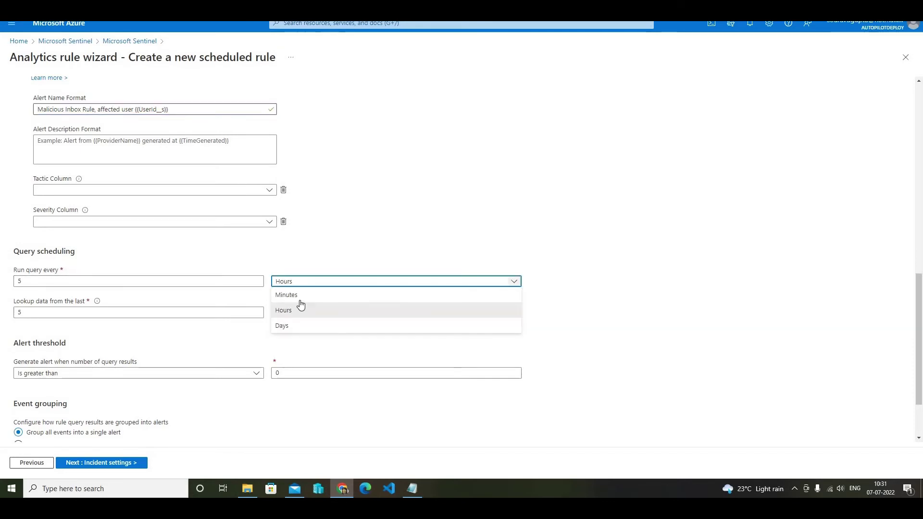
click(293, 295)
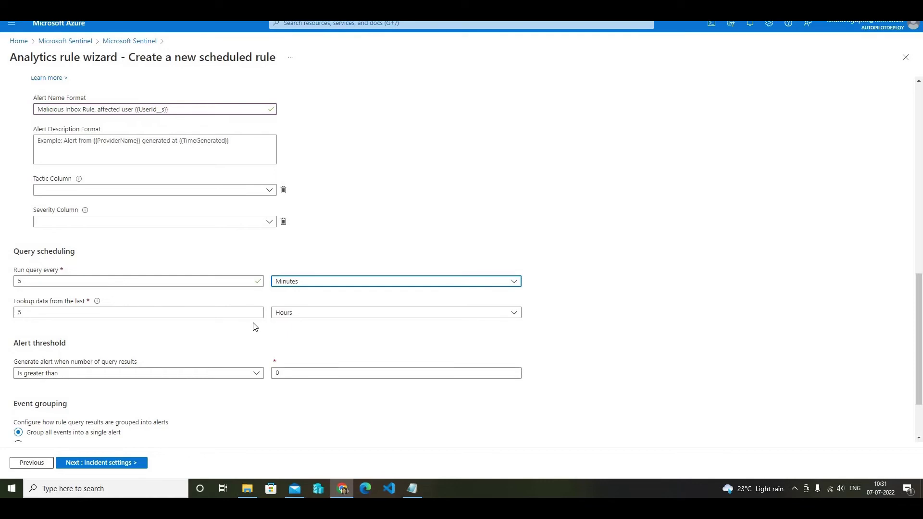
click(219, 310)
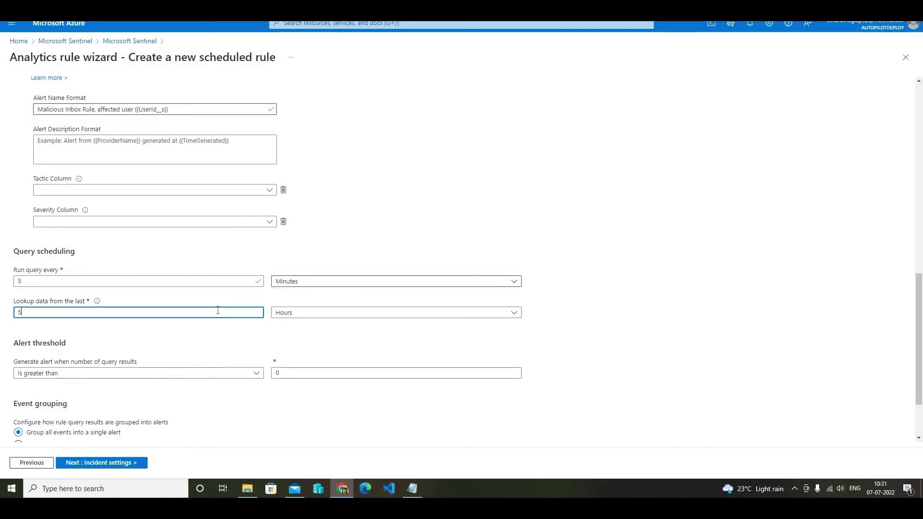
text(12)
scroll(505, 342, down, 2)
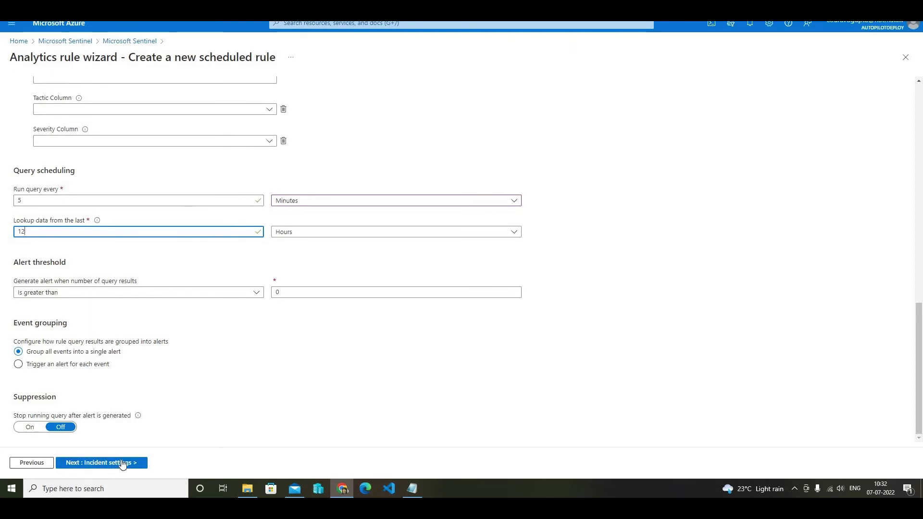
click(122, 463)
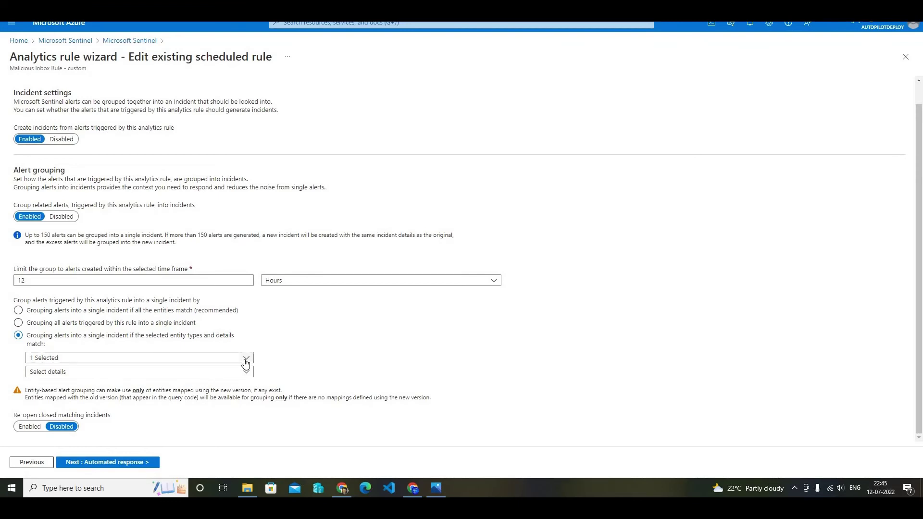
Step: Add the Name and Severity alert details to the incident grouping criteria, and proceed to the automated response settings
click(245, 359)
click(246, 359)
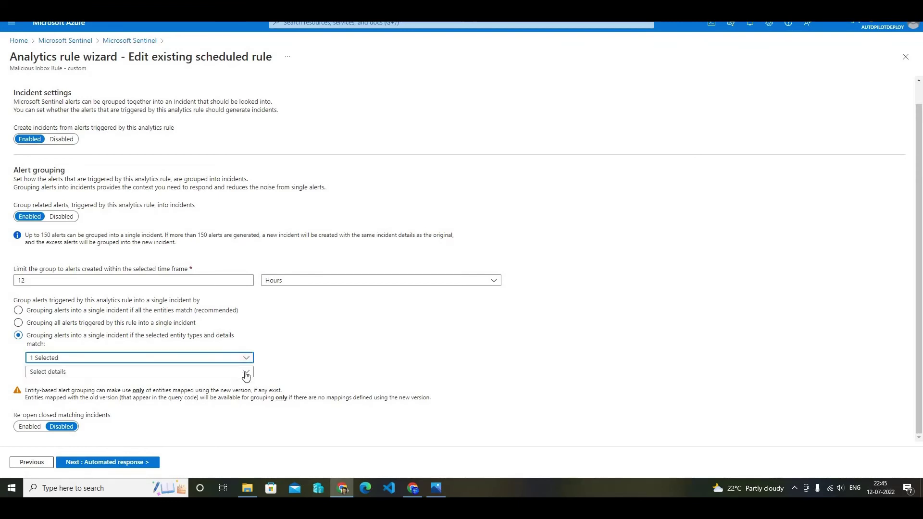
click(246, 373)
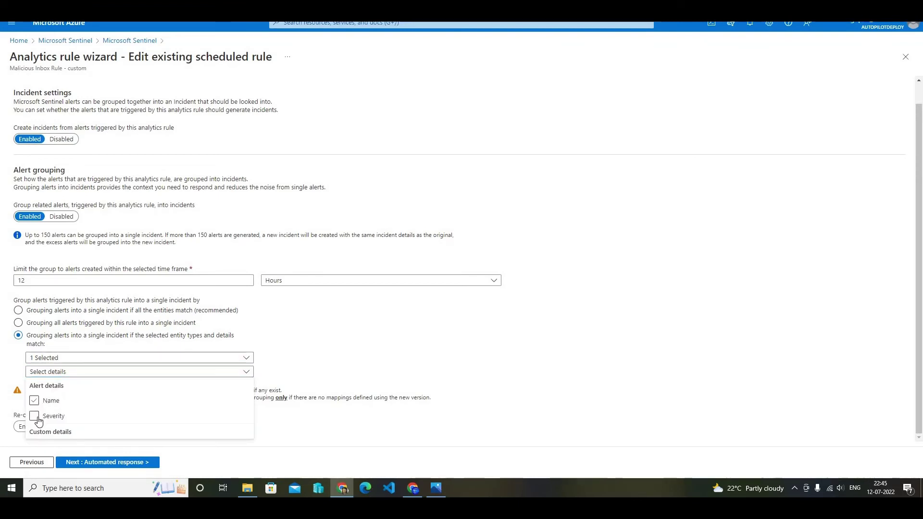
click(34, 416)
click(342, 347)
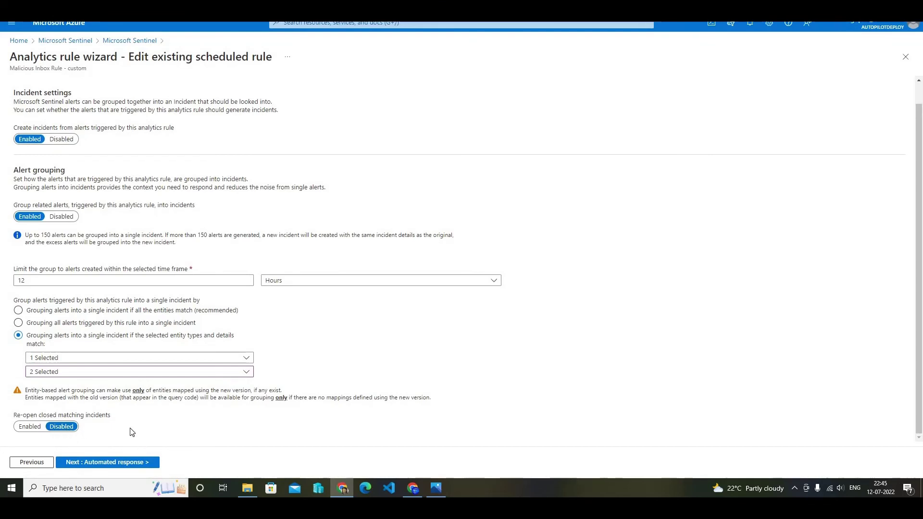
click(121, 463)
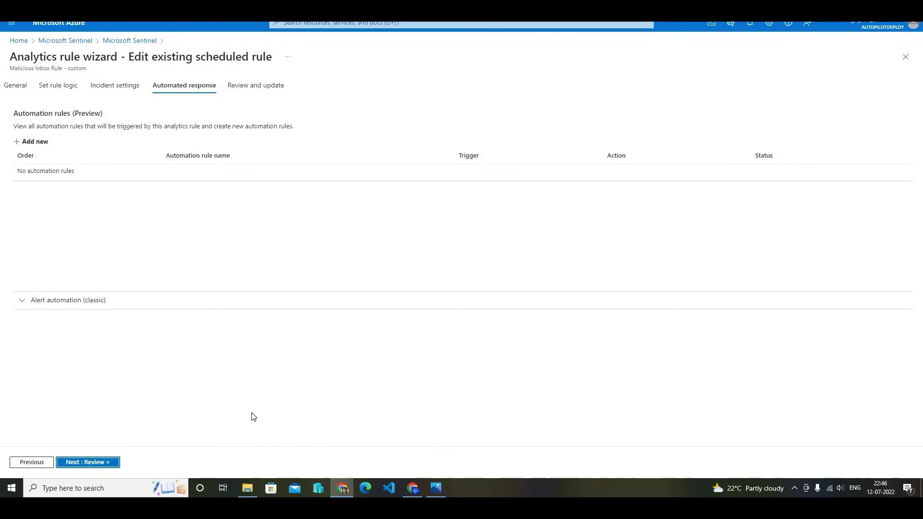
Step: Review the rule summary and save the rule, and select Malicious Inbox Rule - custom among the active rules
click(88, 466)
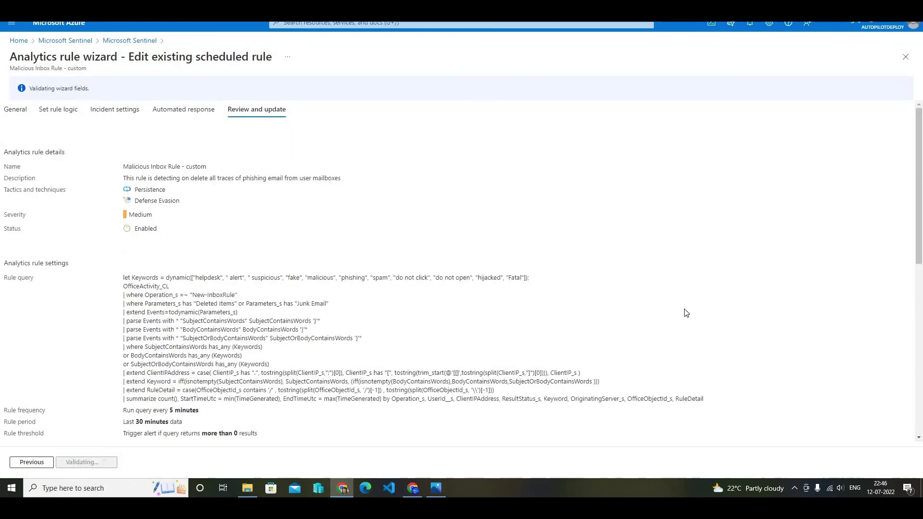
scroll(686, 313, down, 4)
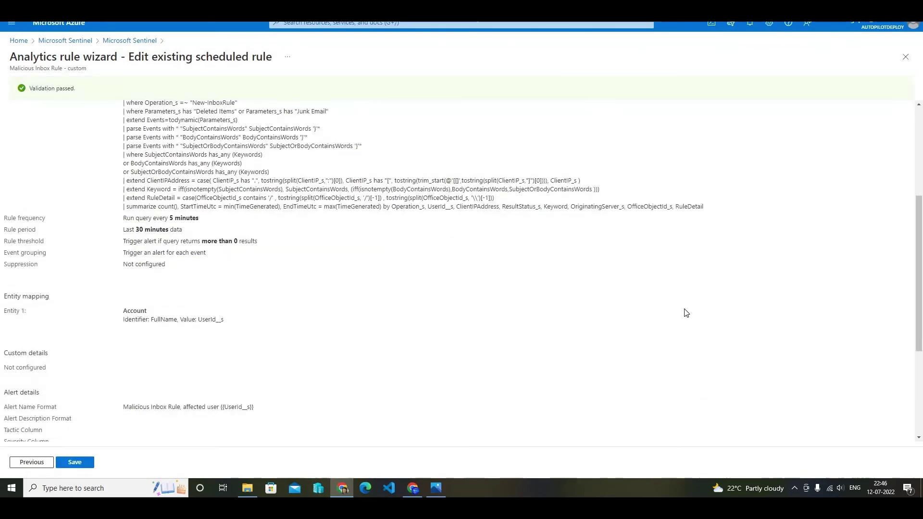
scroll(555, 372, down, 4)
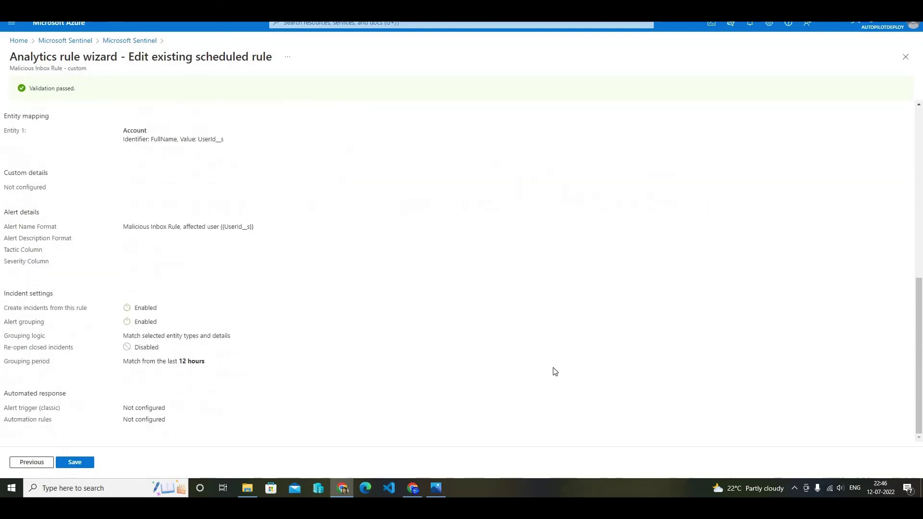
scroll(556, 372, up, 10)
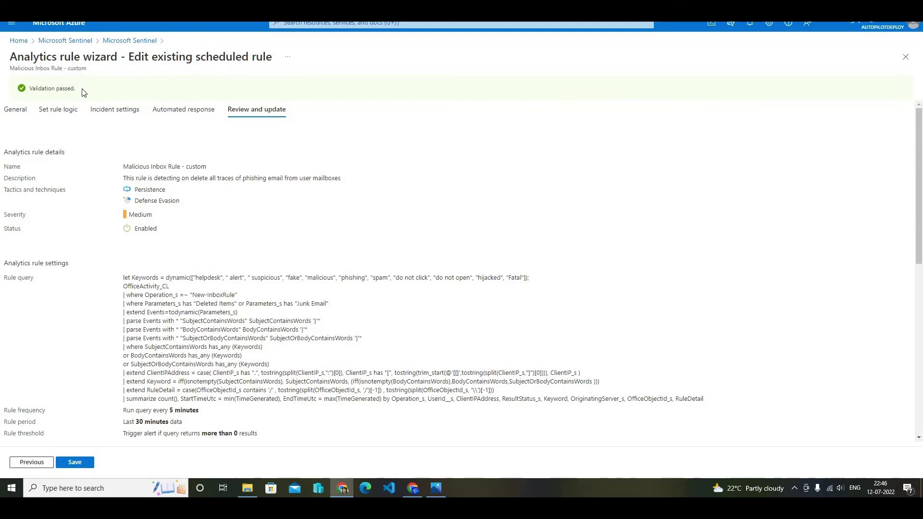
scroll(384, 405, down, 8)
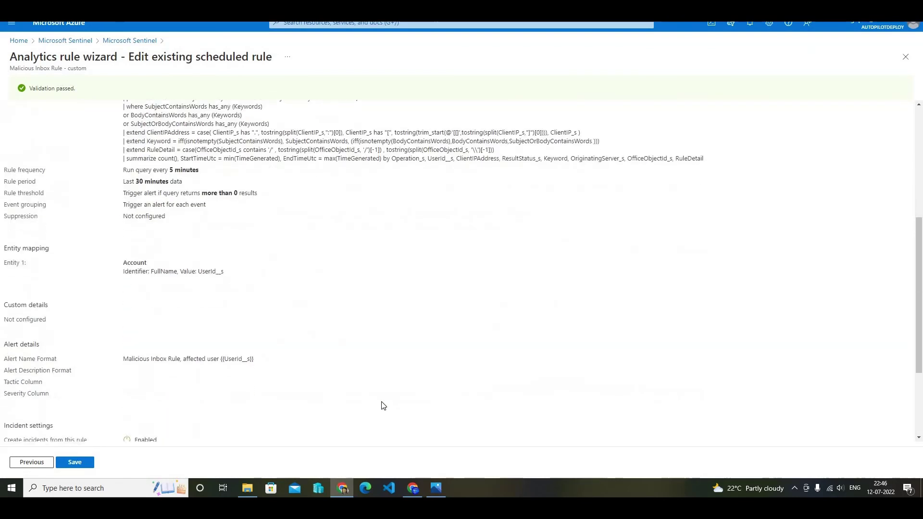
click(88, 461)
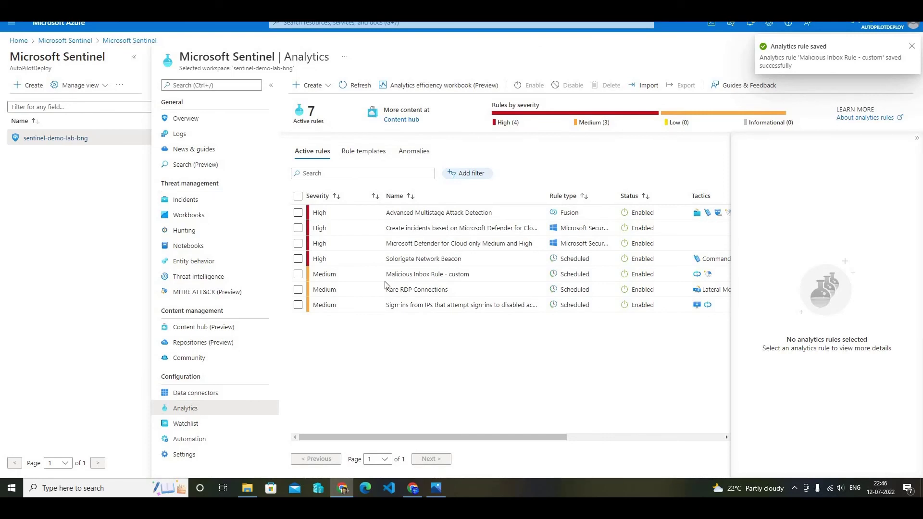
click(298, 275)
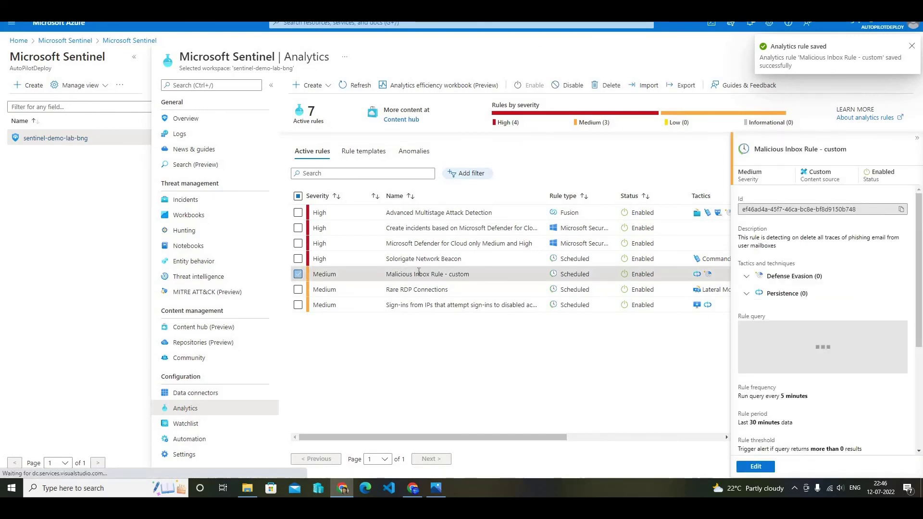